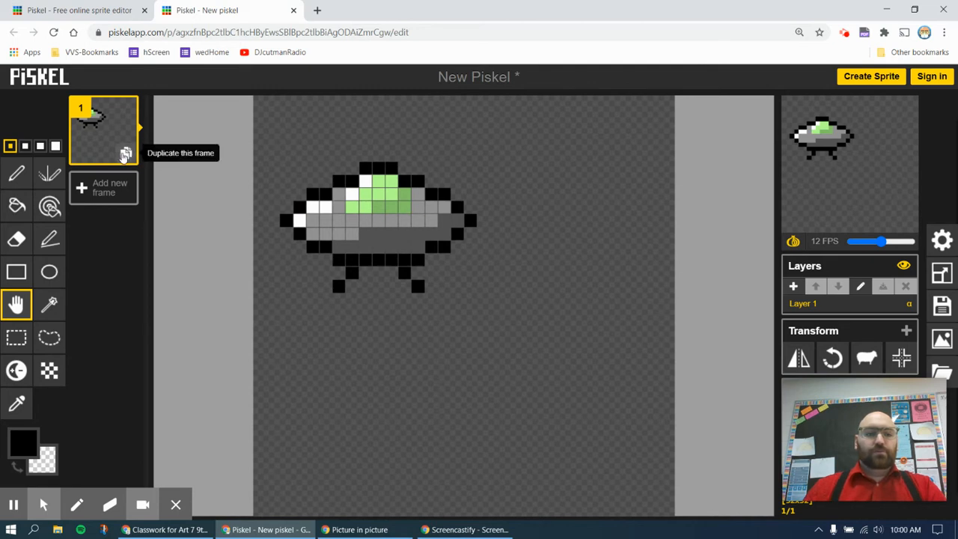
- Duplicate the first frame and shift the saucer up and to the right in the copy
left_click(127, 154)
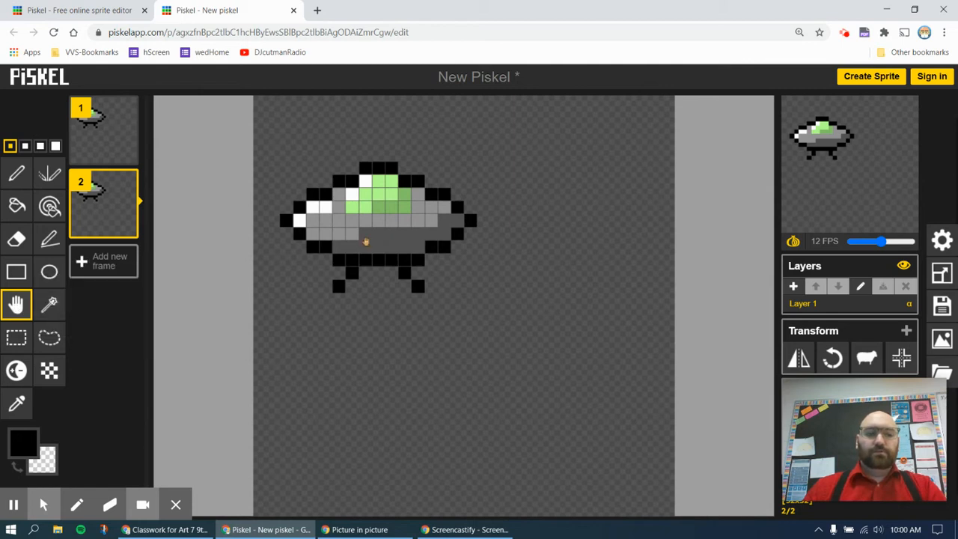
left_click_drag(383, 218, 416, 208)
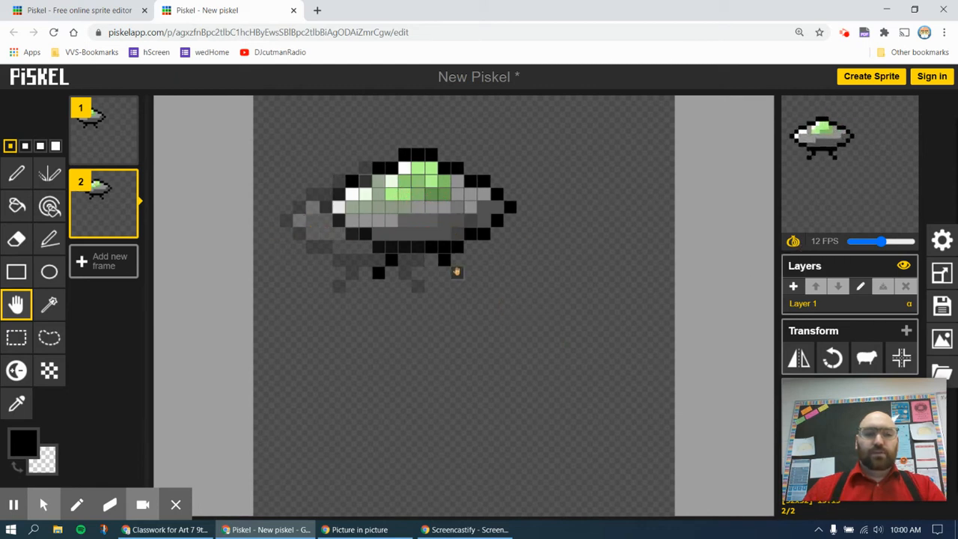
mouse_move(411, 210)
left_mouse_down()
mouse_move(438, 274)
mouse_move(421, 367)
mouse_move(442, 220)
mouse_move(411, 196)
mouse_move(415, 205)
left_mouse_up()
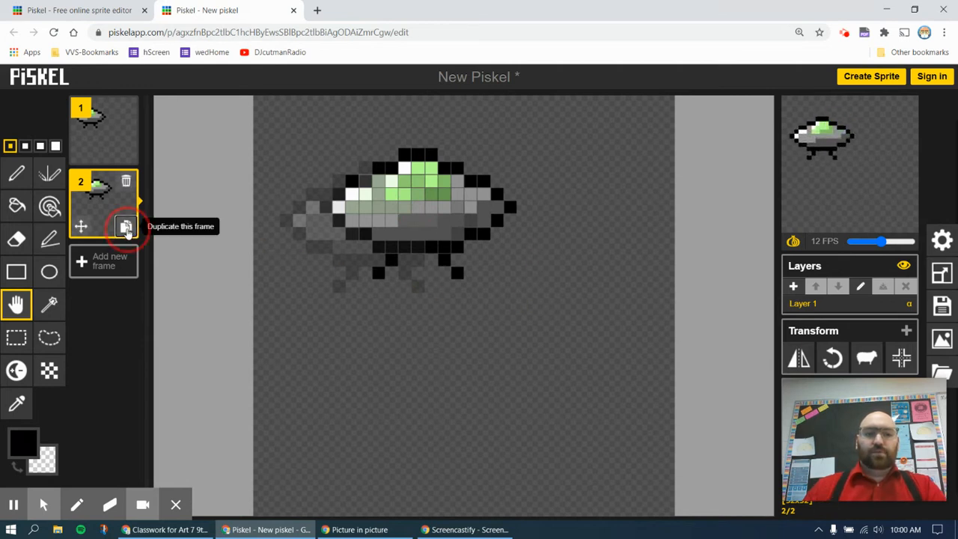
- Add frames 3 and 4 as duplicates, moving the saucer up and right in frame 3 and down and right in frame 4
left_click(127, 229)
left_click_drag(417, 220, 462, 204)
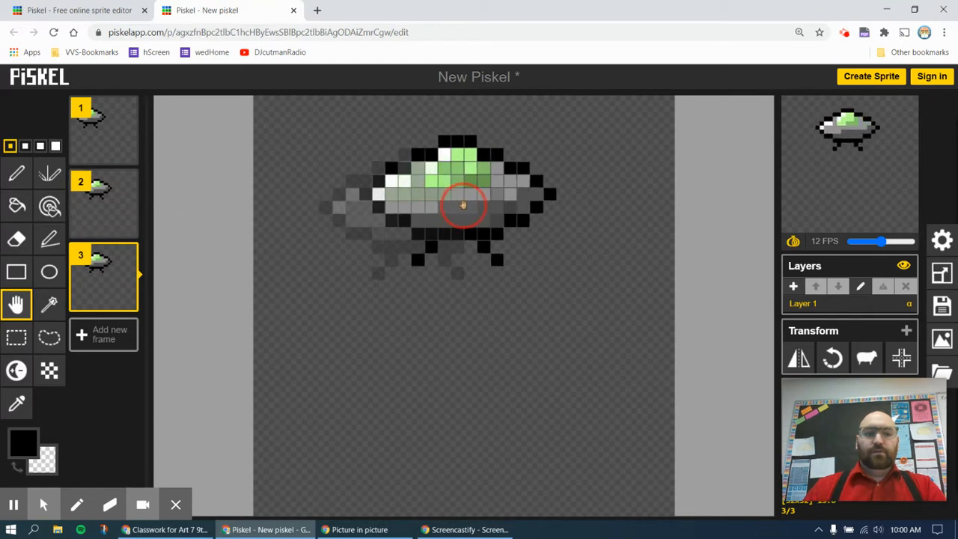
left_click(123, 299)
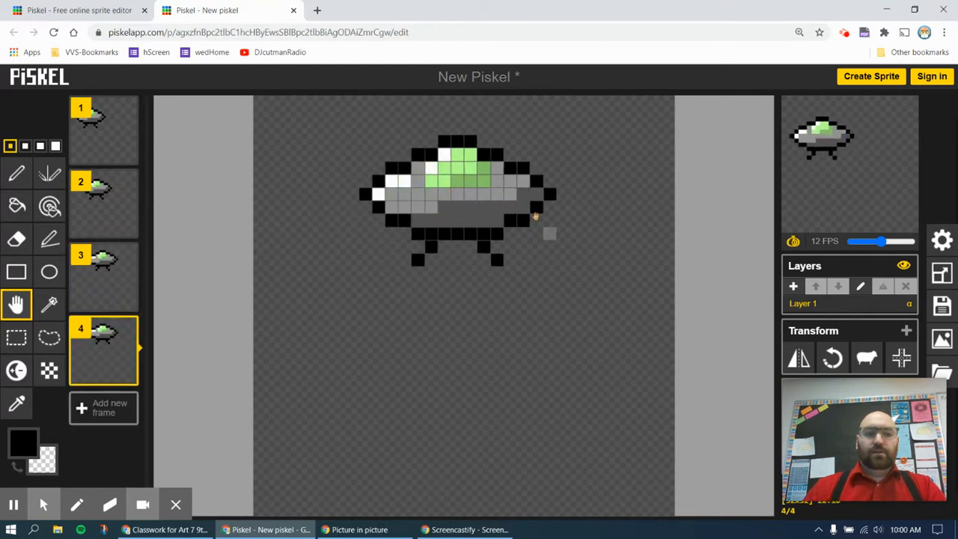
left_click_drag(512, 210, 541, 238)
- Duplicate on to frames 5, 6 and 7, curving the saucer's path down along the canvas's right side and back left in frame 7
left_click(127, 374)
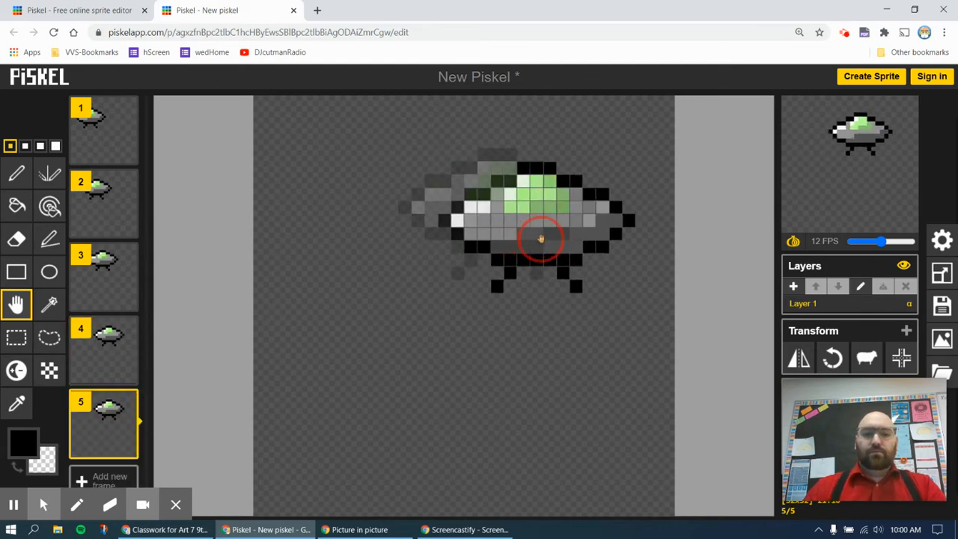
left_click(125, 446)
left_click_drag(536, 241, 548, 271)
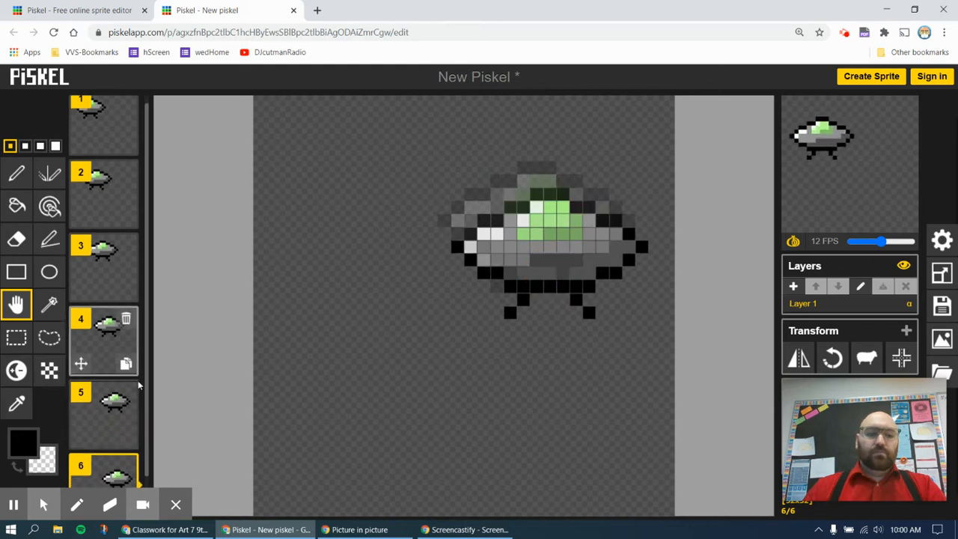
scroll(138, 385, "down", 1)
left_click(125, 460)
mouse_move(525, 265)
left_mouse_down()
mouse_move(525, 278)
mouse_move(513, 278)
left_mouse_up()
scroll(105, 337, "down", 1)
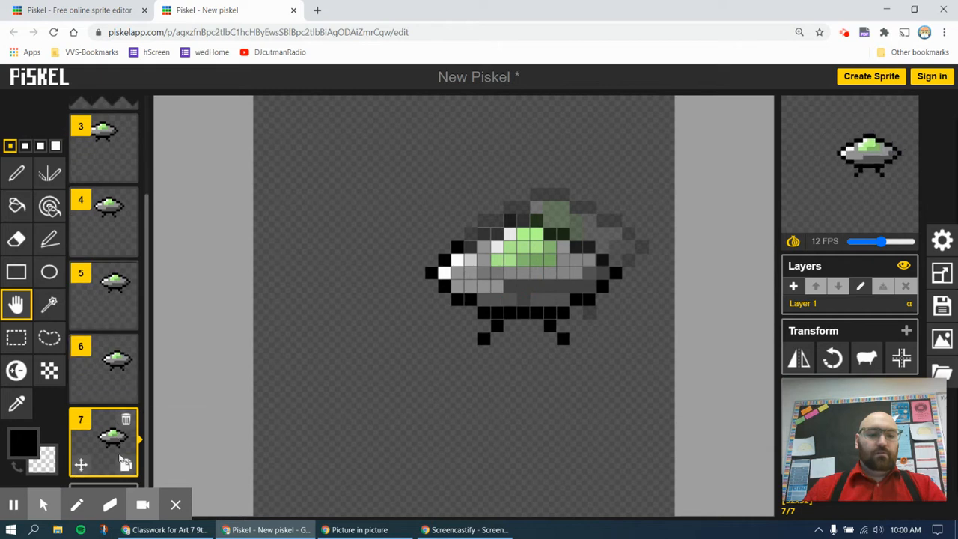
- Add frames 8 and 9 as duplicates, with the saucer moved progressively further left
left_click(126, 464)
left_click_drag(509, 272, 385, 280)
scroll(105, 374, "down", 1)
left_click(126, 463)
scroll(101, 419, "down", 1)
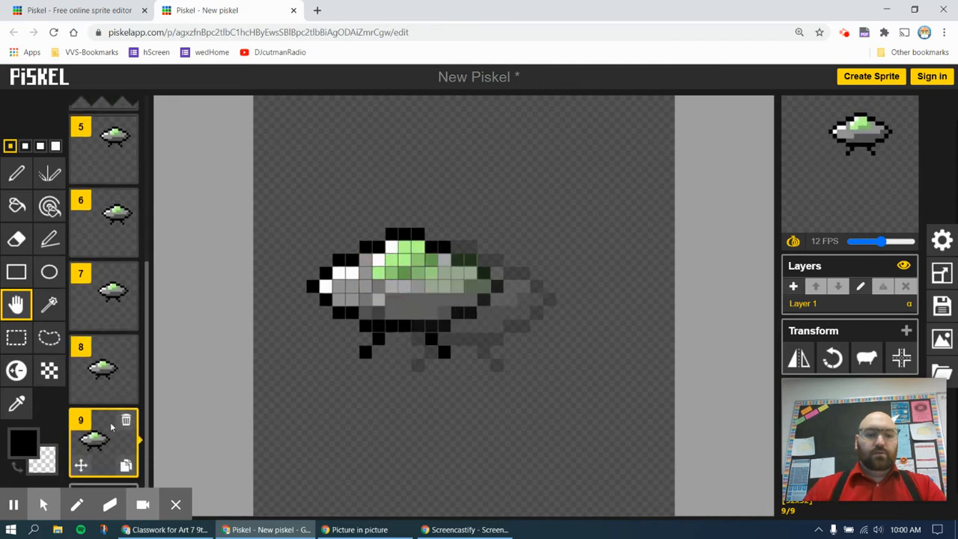
- Duplicate frame 9 and move the saucer up and left in frame 10, back towards its starting position
left_click(125, 470)
scroll(104, 419, "down", 1)
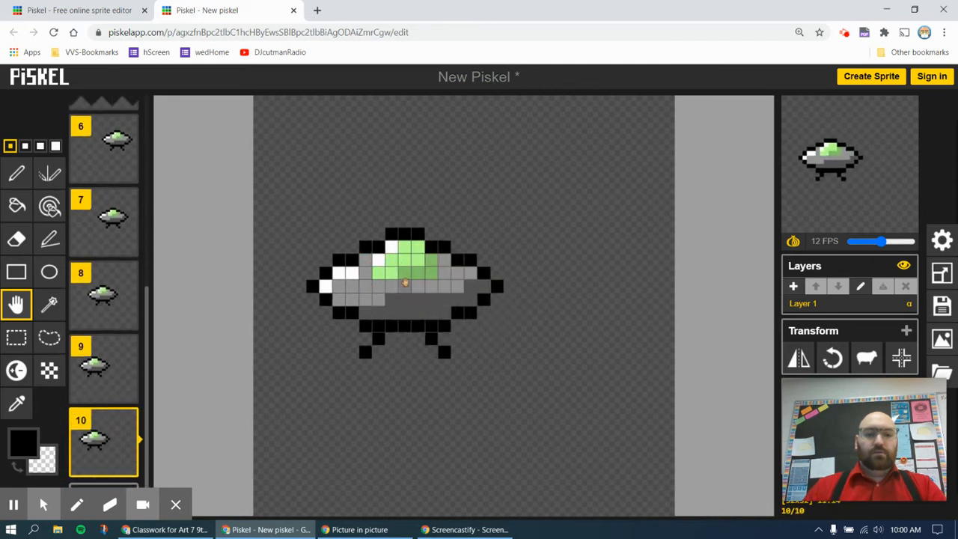
left_click_drag(404, 282, 364, 255)
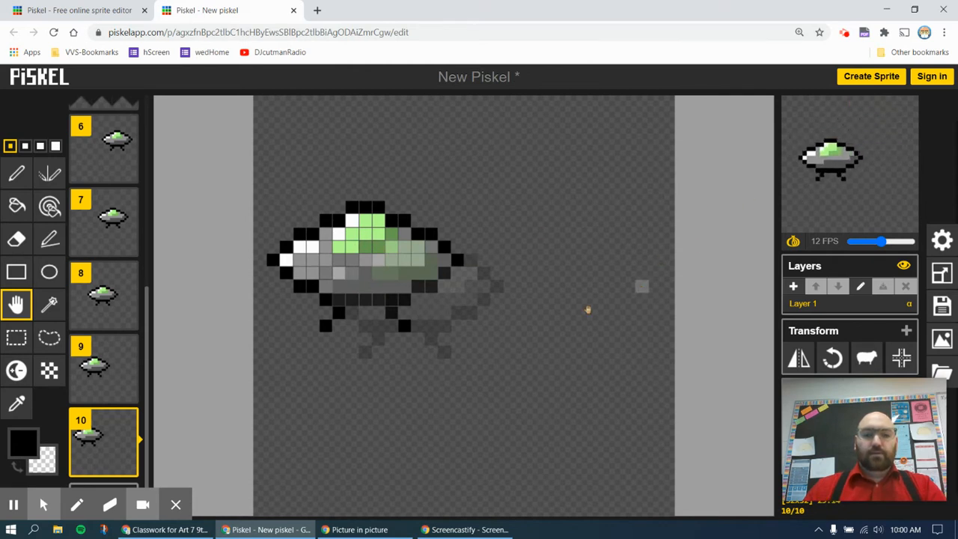
mouse_move(148, 410)
left_mouse_down()
mouse_move(164, 193)
mouse_move(155, 416)
left_mouse_up()
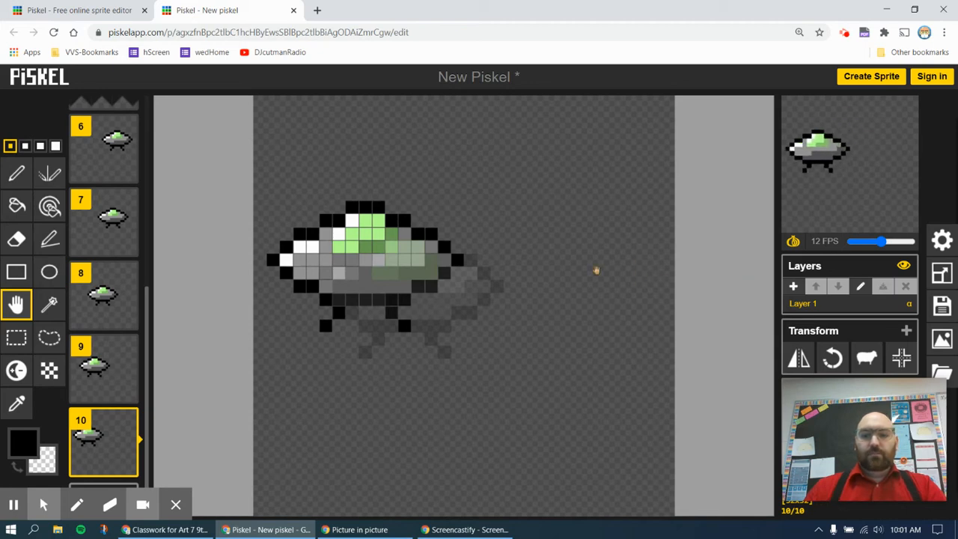
- Add a new layer and fill it with dark blue #020063 in frame 10 using the Paint bucket
left_click(794, 288)
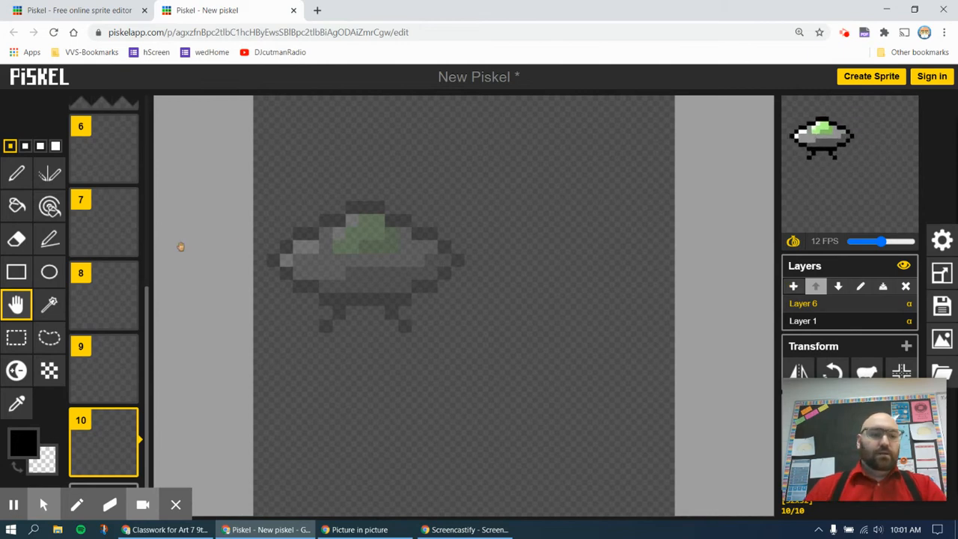
left_click(19, 208)
left_click(22, 443)
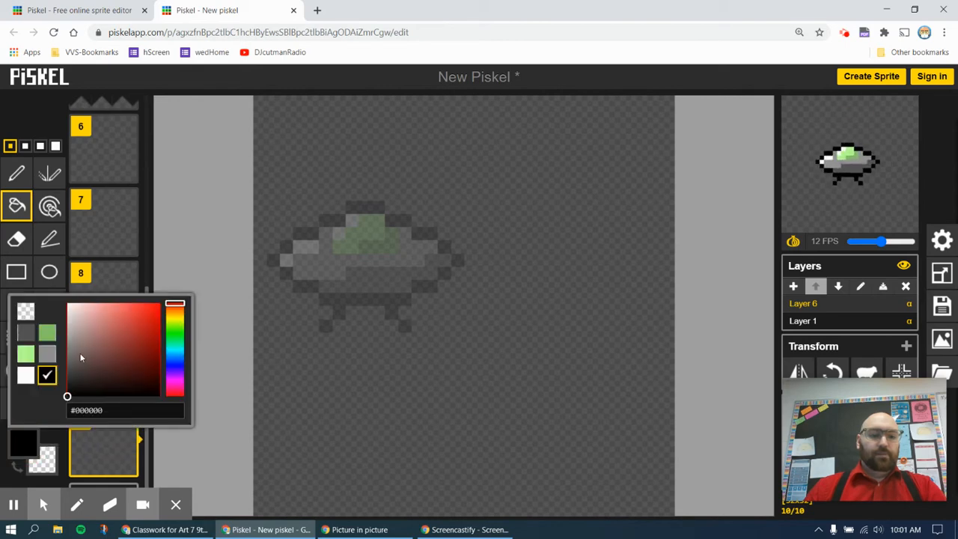
left_click_drag(175, 366, 175, 370)
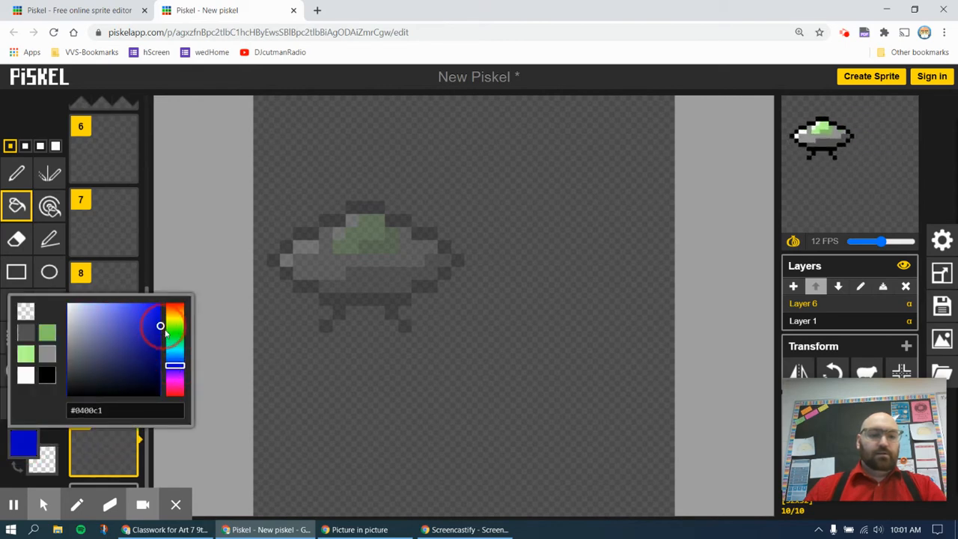
left_click(326, 366)
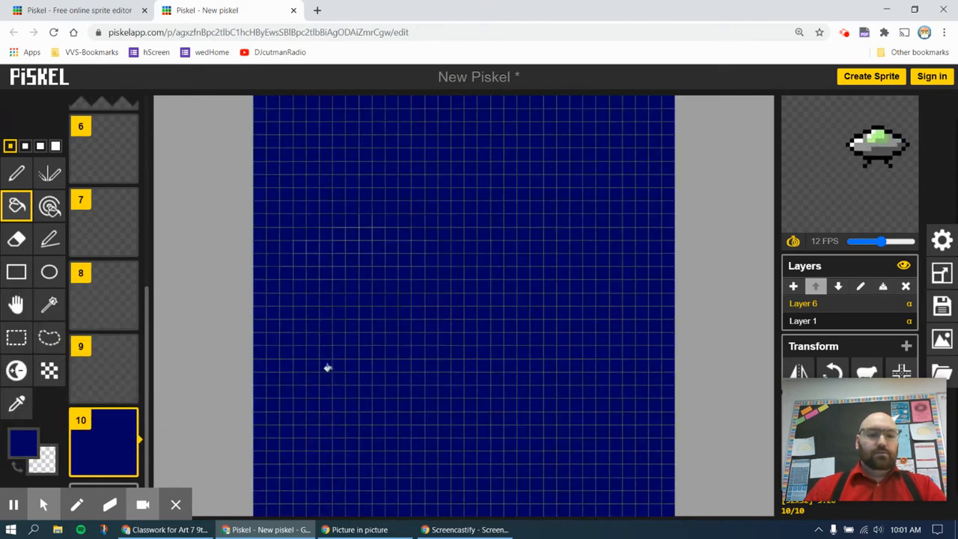
- Scatter small white stars across the blue background with the Pen, making the one near the lower-left corner two pixels tall
left_click(16, 173)
left_click(26, 449)
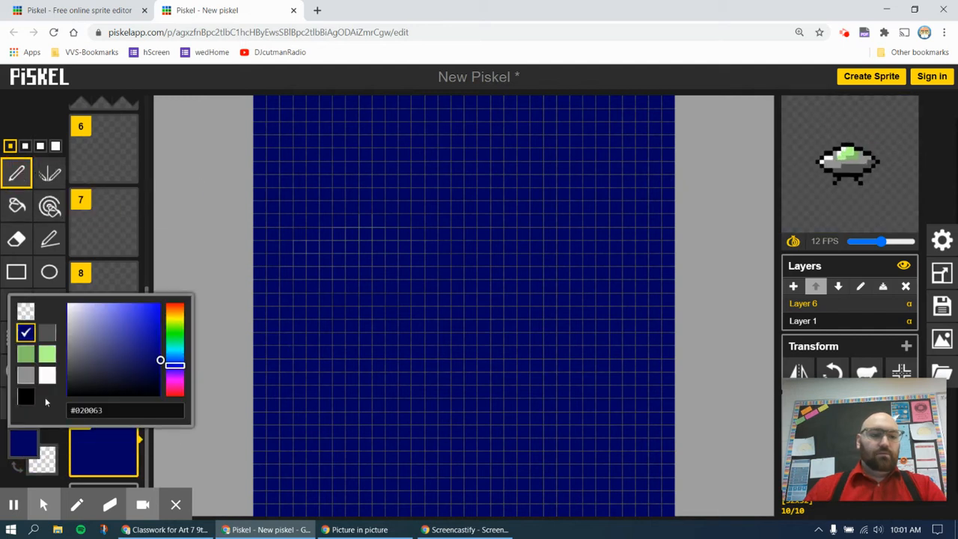
left_click(325, 154)
left_click(588, 128)
left_click(549, 286)
left_click(391, 379)
left_click(563, 431)
left_click_drag(285, 483, 285, 471)
left_click(286, 300)
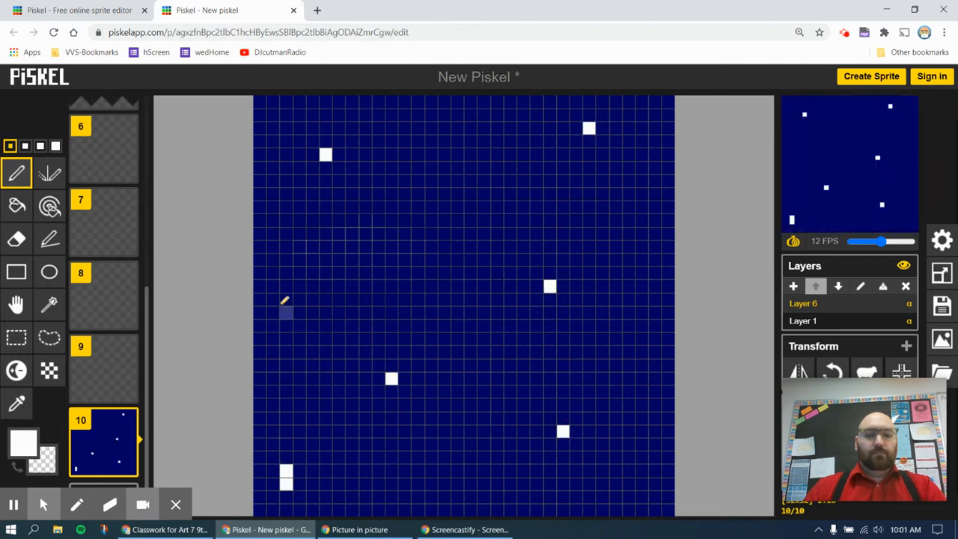
- Draw two white plus-shaped stars, one above the canvas center and one at its right edge
left_click(470, 200)
left_click(458, 206)
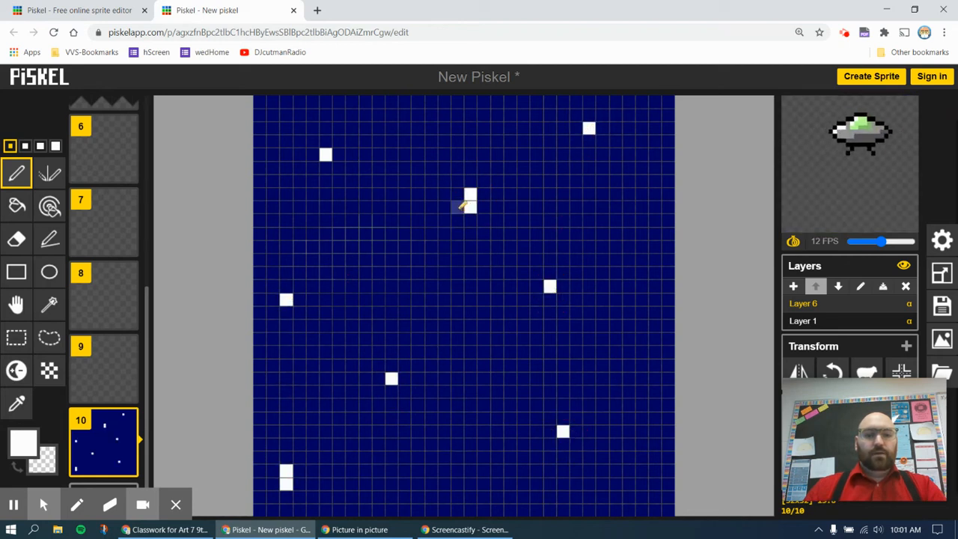
left_click(482, 207)
left_click(470, 218)
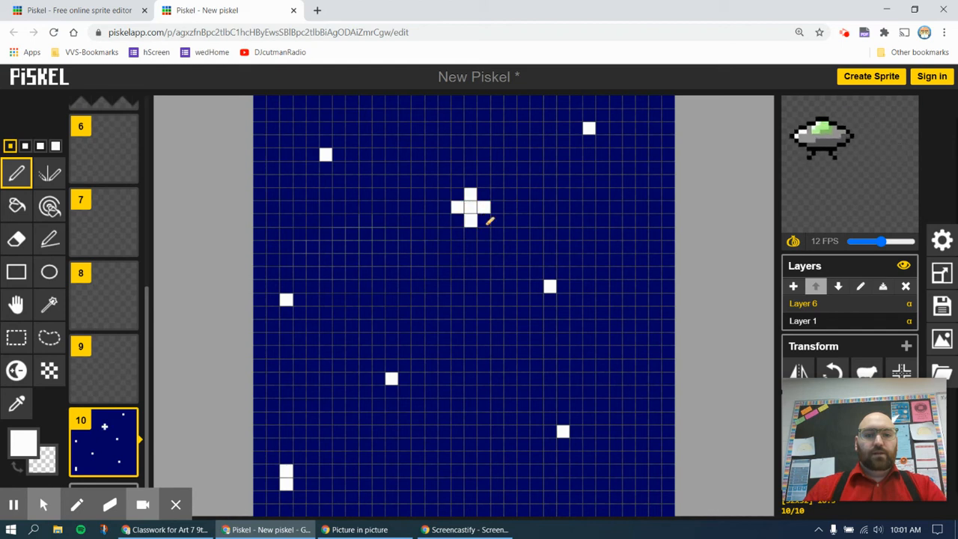
left_click(655, 274)
left_click(655, 299)
left_click(642, 286)
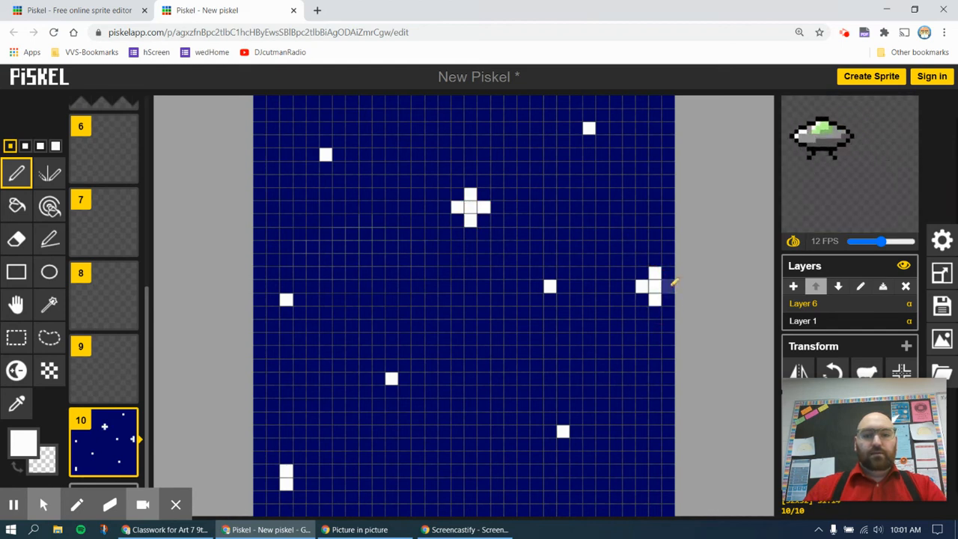
left_click(667, 287)
- Add three more single-pixel white stars, two near the canvas's lower edge and one near its upper edge
left_click(457, 471)
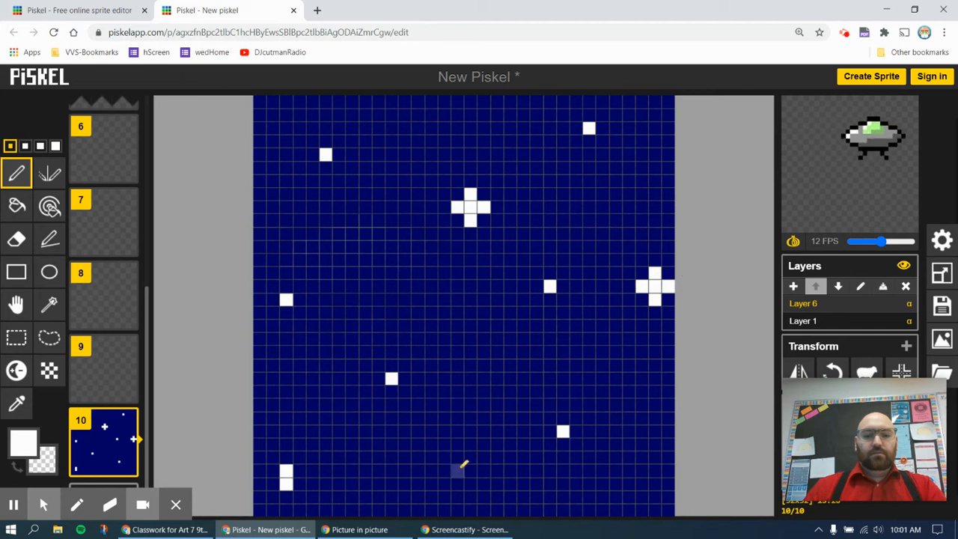
left_click(641, 484)
left_click(418, 115)
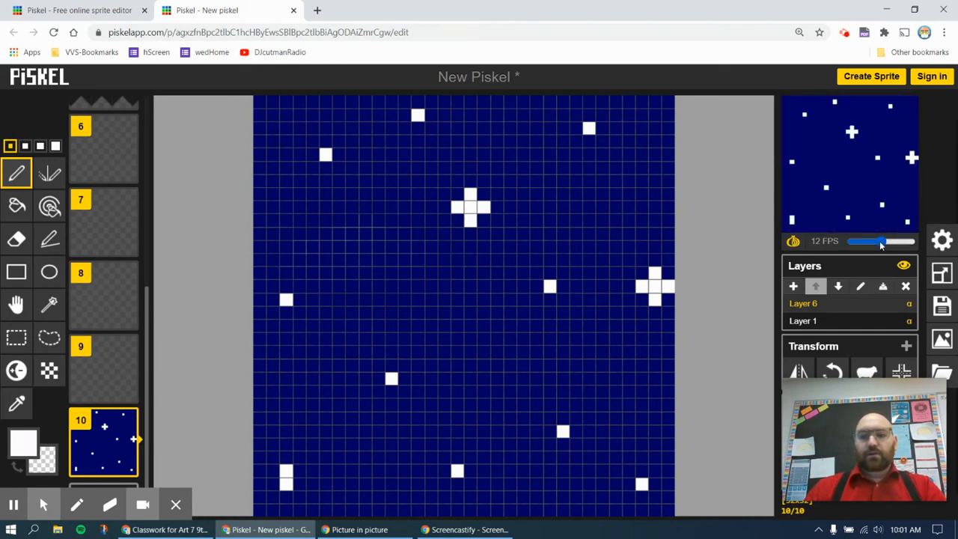
- Stop the animation preview at 0 FPS and move the starry background layer below the saucer's layer
left_click_drag(881, 243, 853, 243)
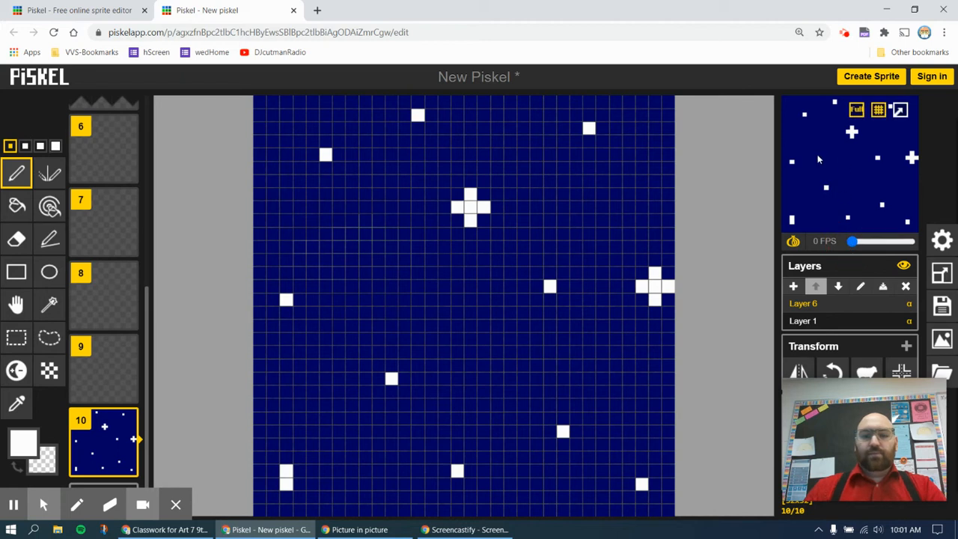
left_click(807, 321)
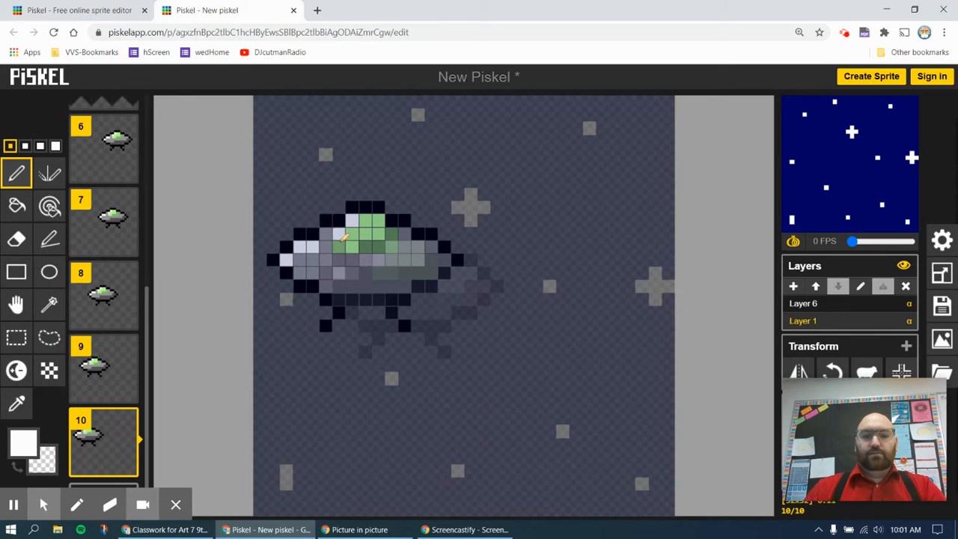
left_click(804, 304)
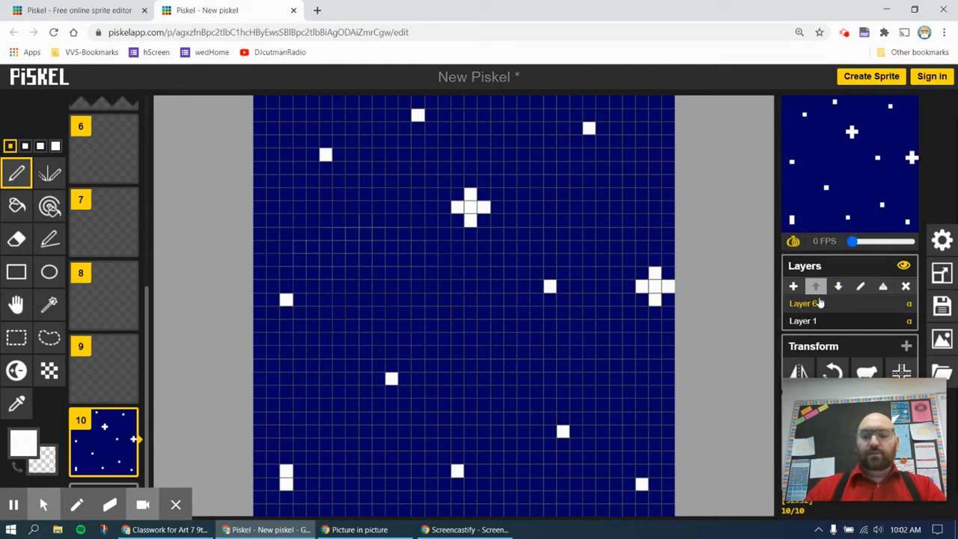
left_click(838, 288)
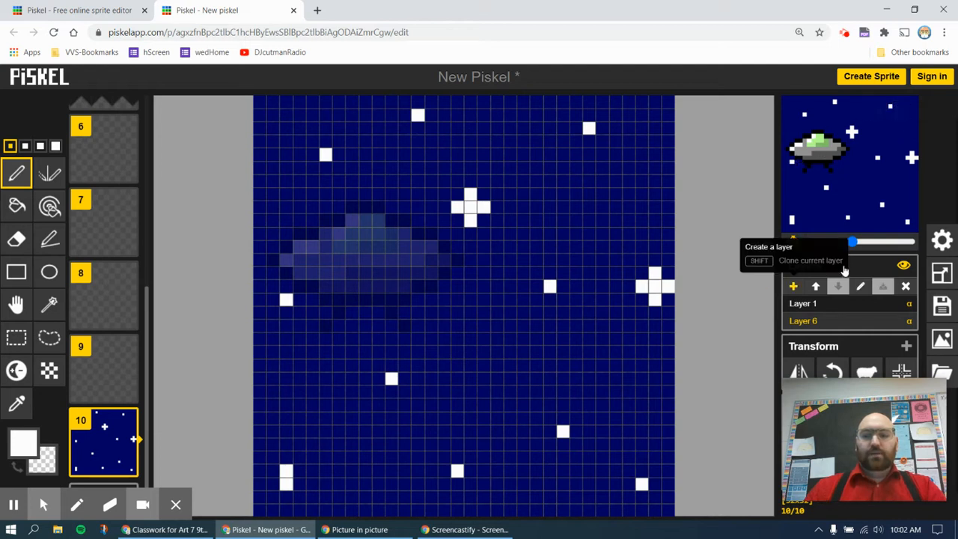
- Set the preview speed to 5 FPS and clone the starry background layer to all frames
left_click_drag(853, 242, 865, 241)
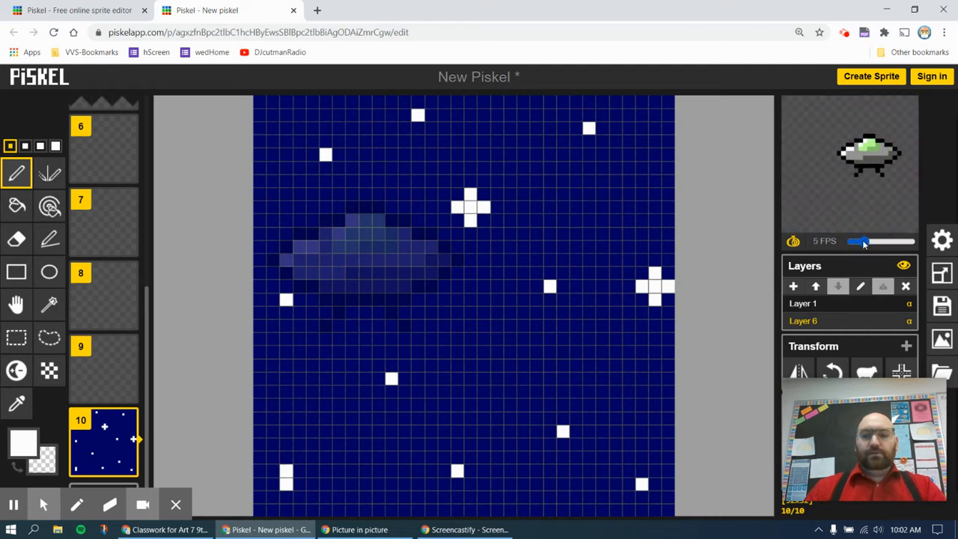
mouse_move(91, 440)
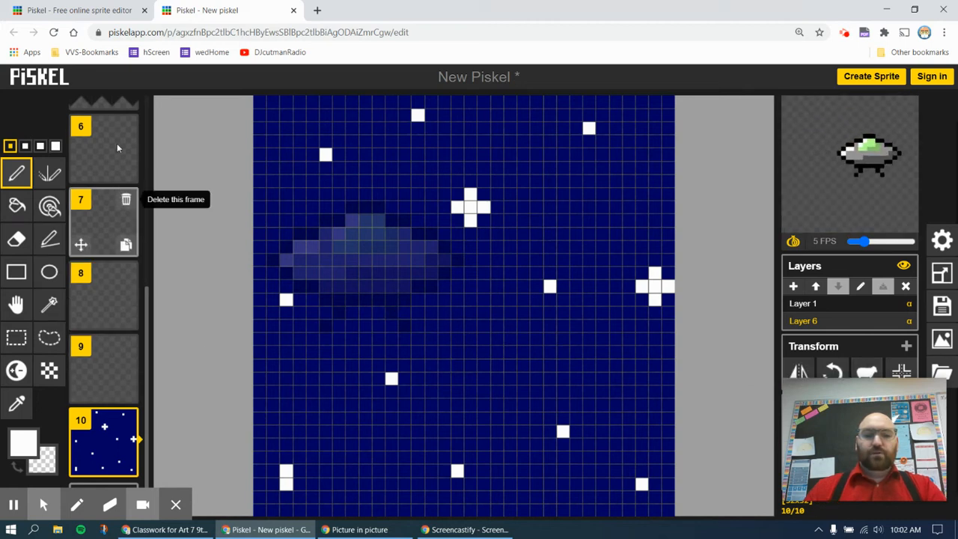
left_click(866, 373)
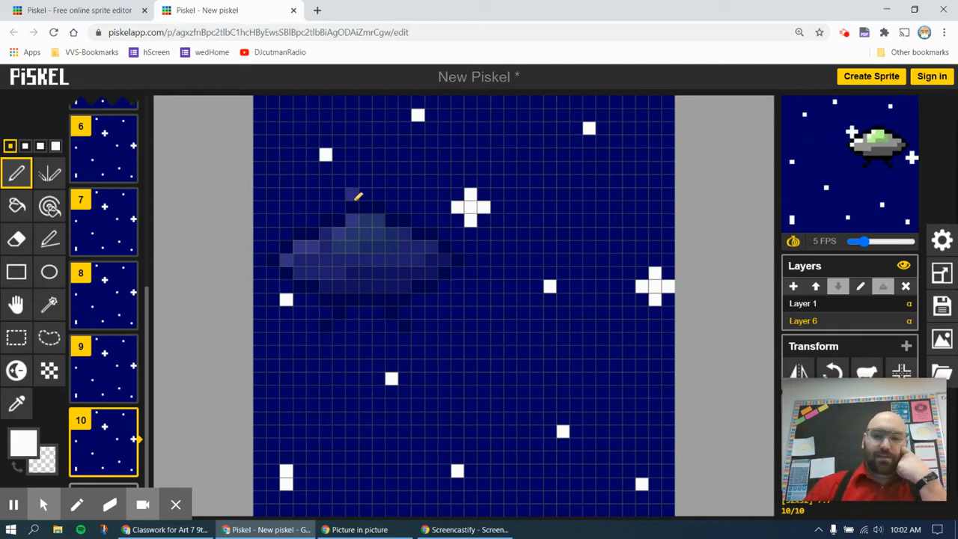
- Turn off onion skin while viewing the saucer's Layer 1, and pick the Paint bucket tool
left_click(841, 307)
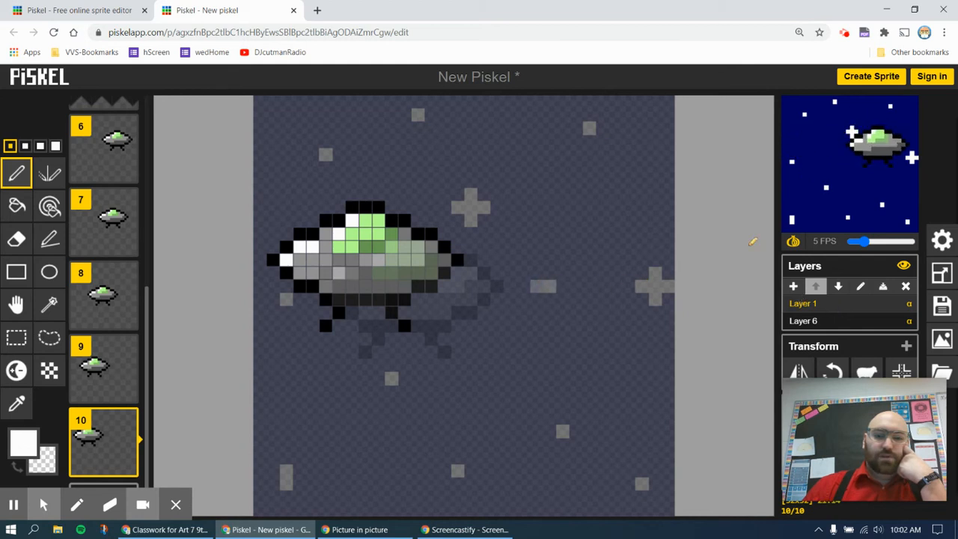
left_click(793, 242)
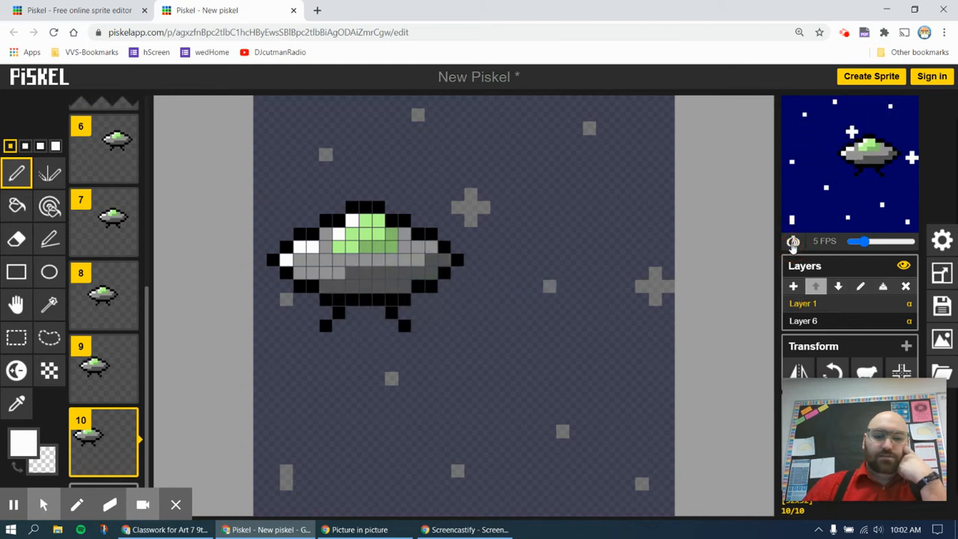
left_click(792, 243)
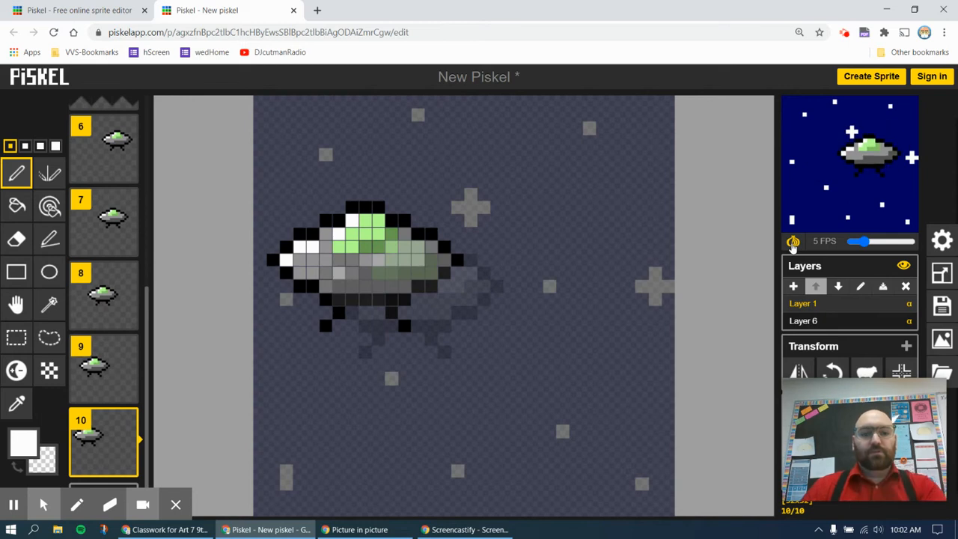
left_click(793, 242)
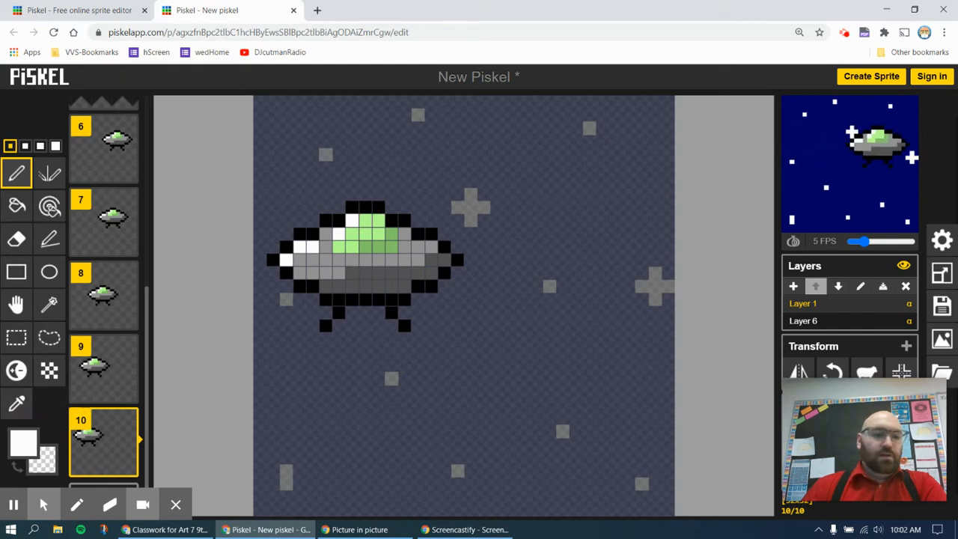
left_click(17, 203)
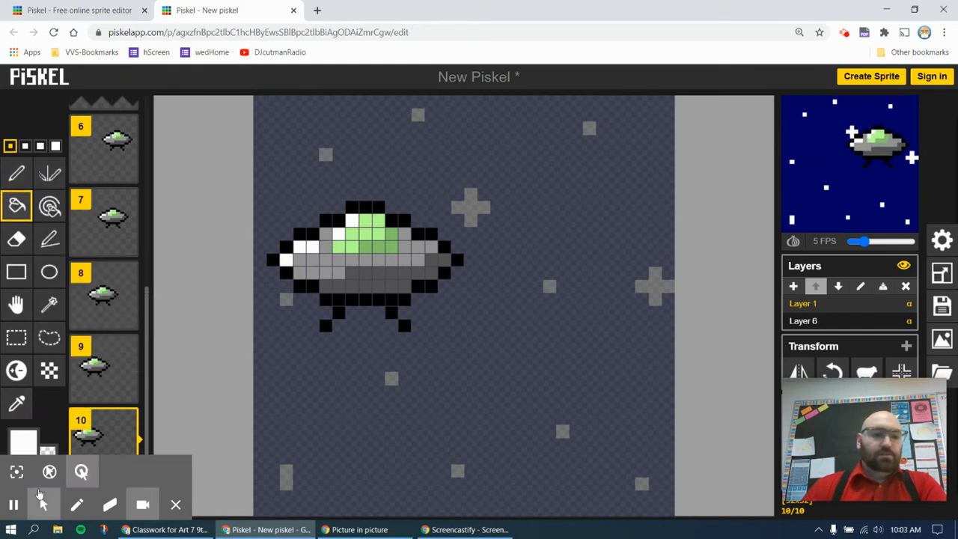
- Fill the saucer dome's light green area with light red and its dark green area with dark red in frame 10
left_click(28, 441)
left_click(183, 305)
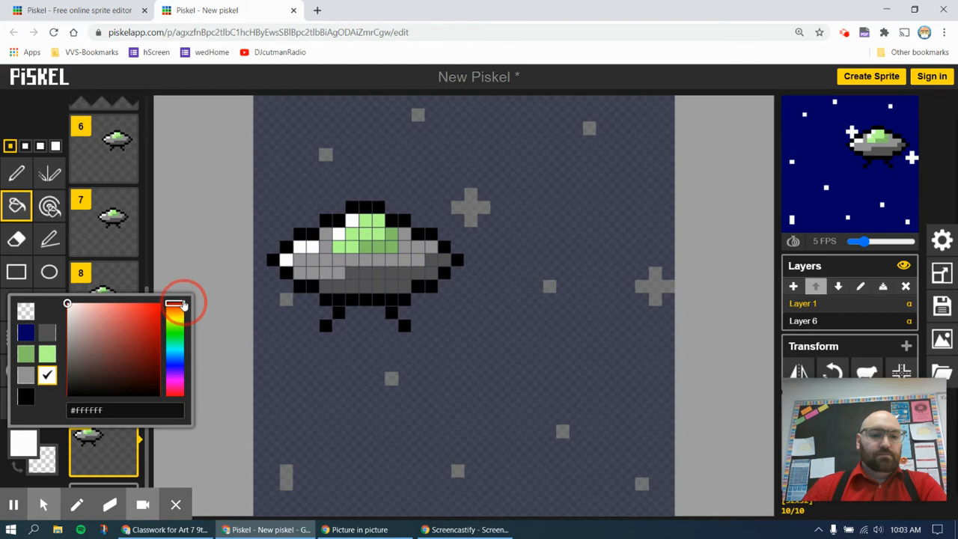
left_click_drag(112, 307, 122, 308)
left_click(367, 227)
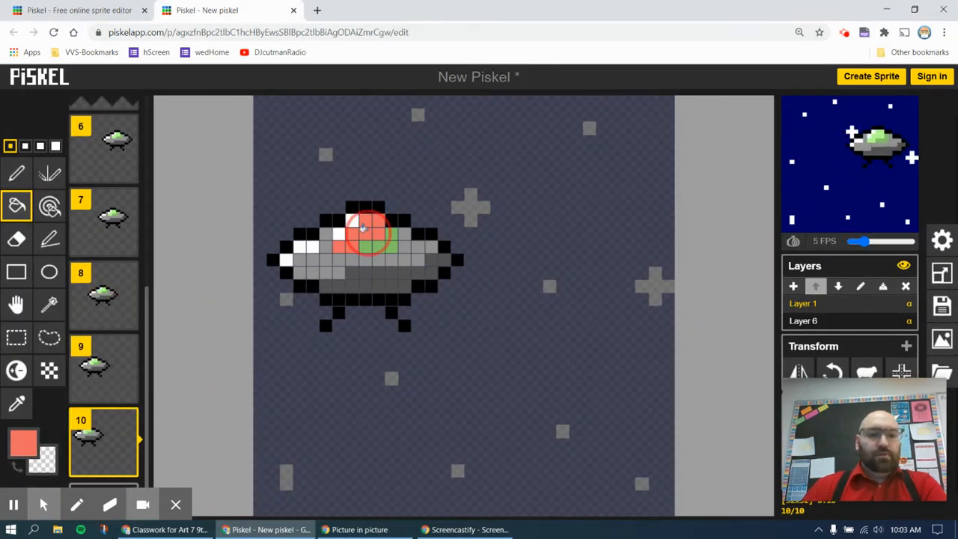
left_click(23, 443)
left_click_drag(122, 308, 122, 338)
left_click(372, 247)
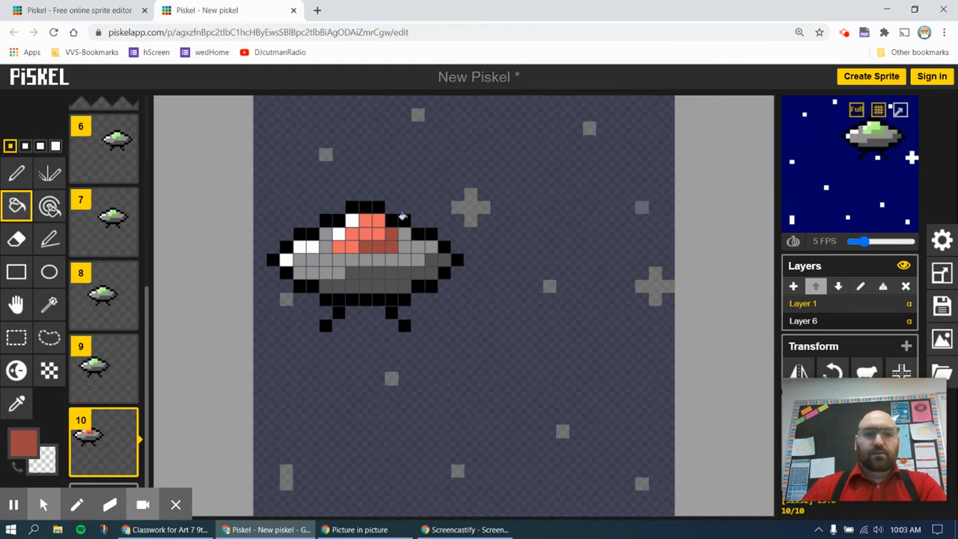
- Try cloning frame 10's recoloured saucer layer to all frames, and check frames 9 to 6
left_click(17, 172)
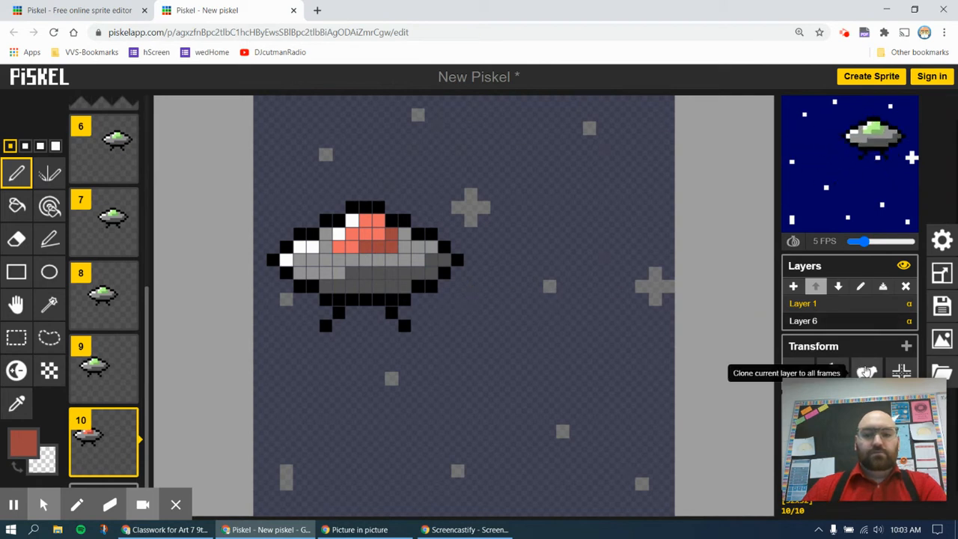
left_click(865, 371)
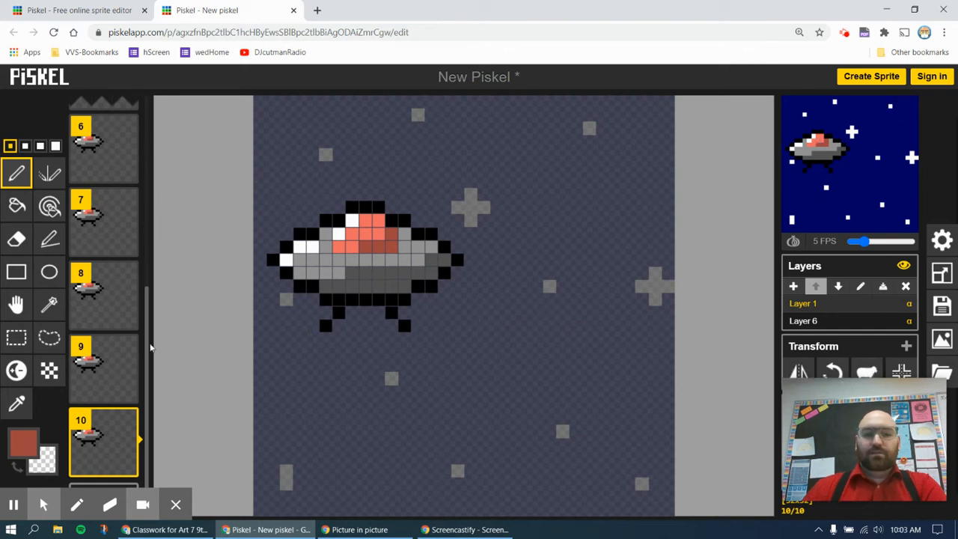
left_click(106, 362)
left_click(104, 297)
left_click(104, 233)
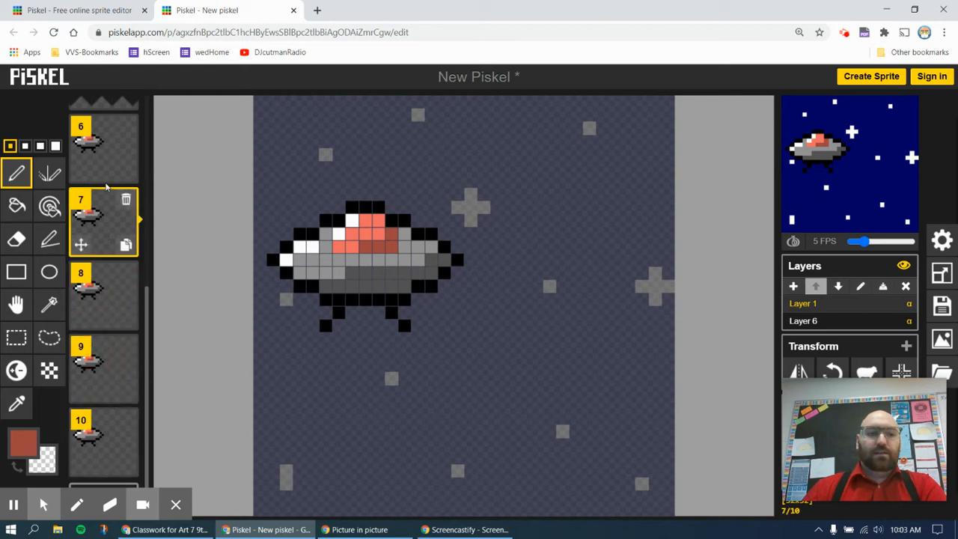
left_click(107, 157)
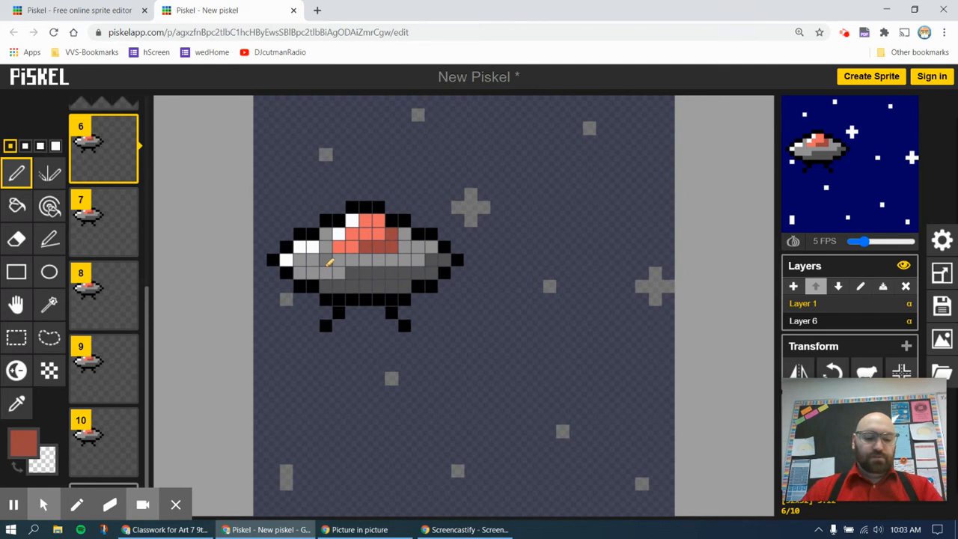
- Undo the layer cloning and both red fills on the saucer's dome
key("ctrl+z")
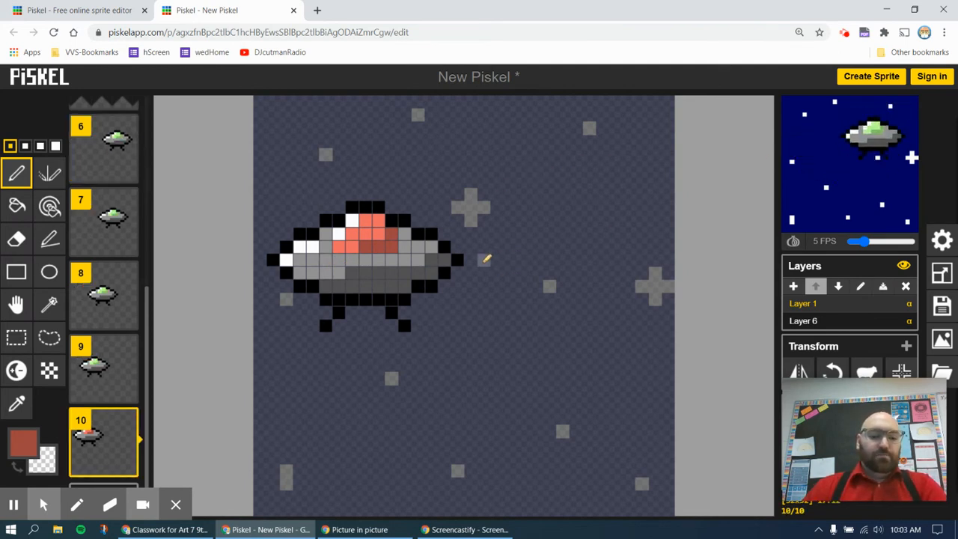
key("ctrl+z")
key("ctrl+z")
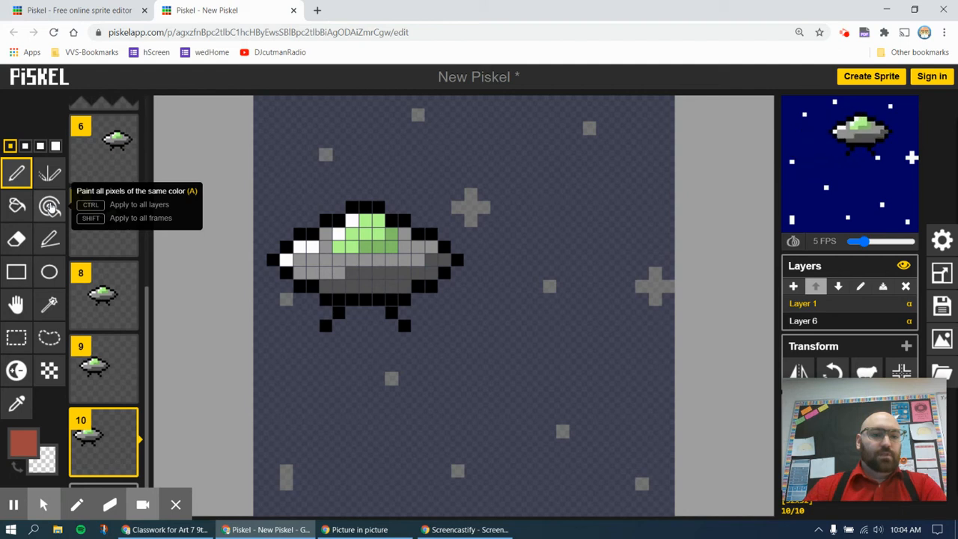
- Recolour the dome's dark green pixels dark red and its light green pixels #ff756f across all frames with the same-colour paint tool
left_click(50, 207)
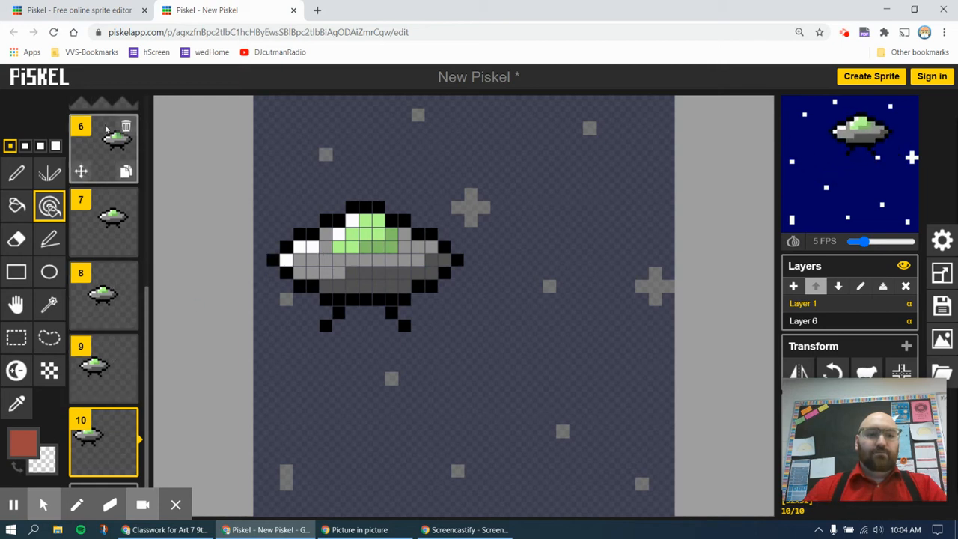
left_click(375, 245)
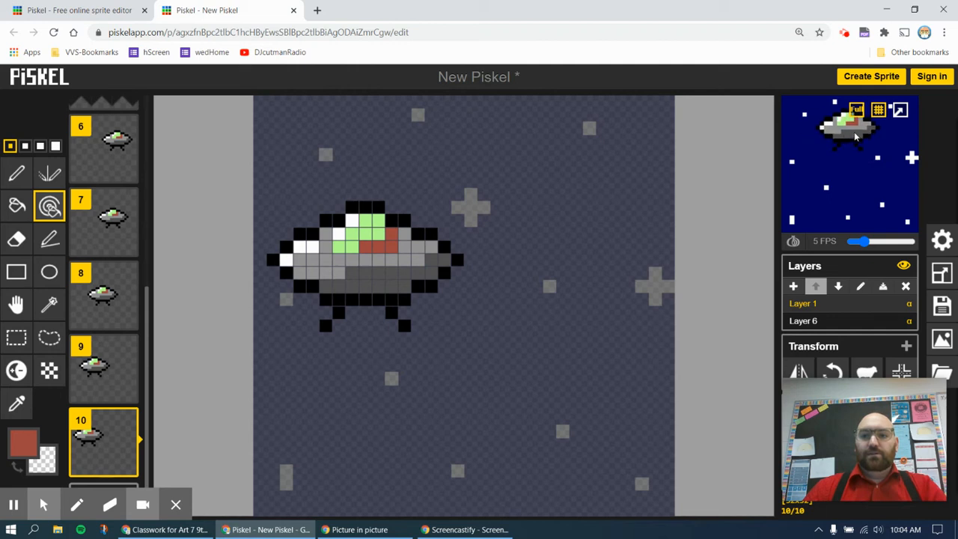
left_click(23, 442)
left_click_drag(123, 321, 120, 303)
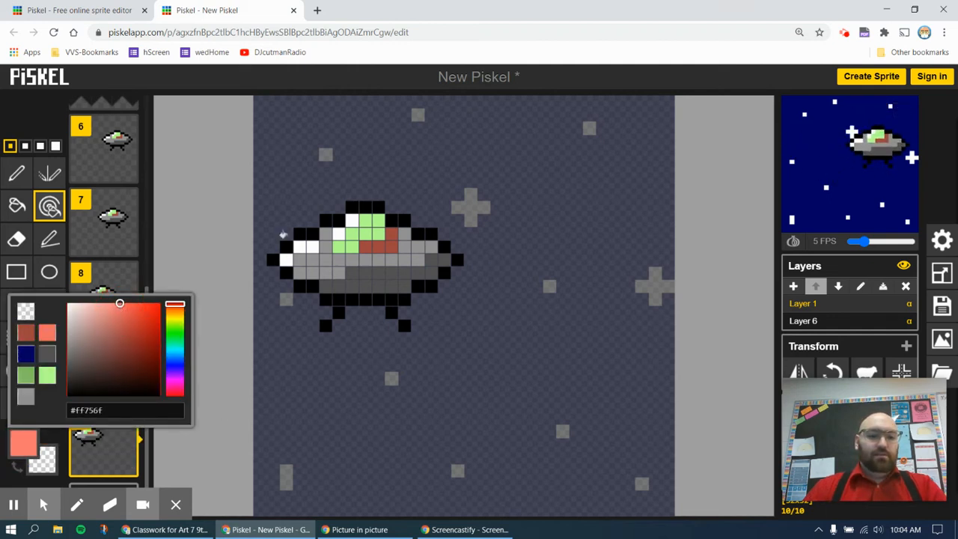
left_click(360, 230)
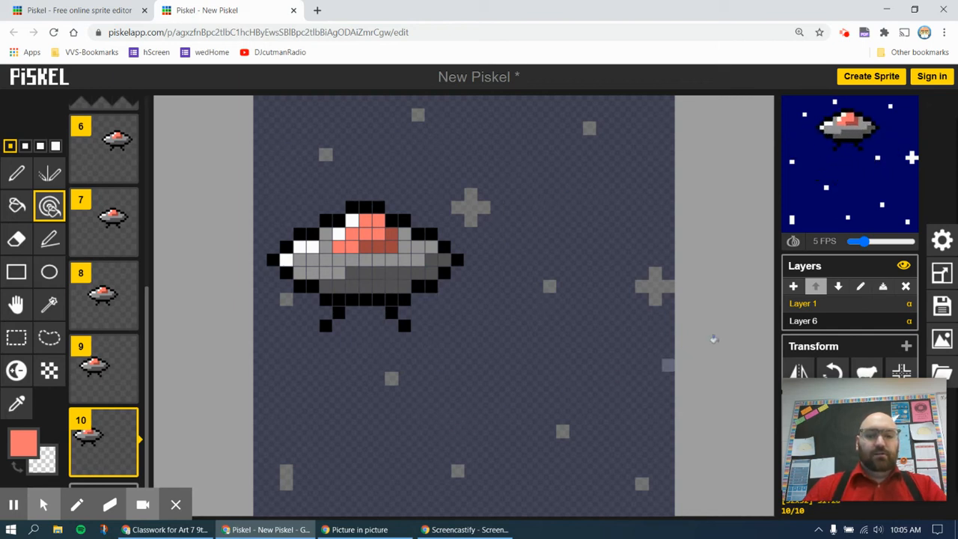
- Add a new layer and draw two white ellipses on frame 10, about 17 by 5 pixels at upper right and 11 by 3 below the saucer
left_click(794, 287)
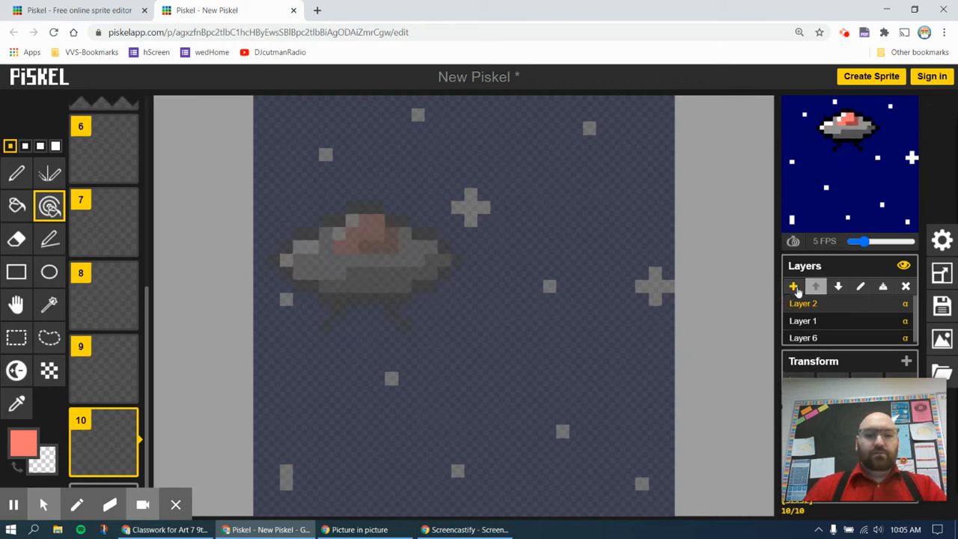
left_click(49, 272)
left_click(18, 452)
left_click(68, 304)
left_click_drag(446, 195, 654, 229)
mouse_move(301, 308)
left_mouse_down()
mouse_move(391, 342)
mouse_move(407, 327)
mouse_move(433, 343)
left_mouse_up()
- Fill the interiors of both ellipses on frame 10 with white using the Paint bucket tool
left_click(17, 206)
left_click(378, 327)
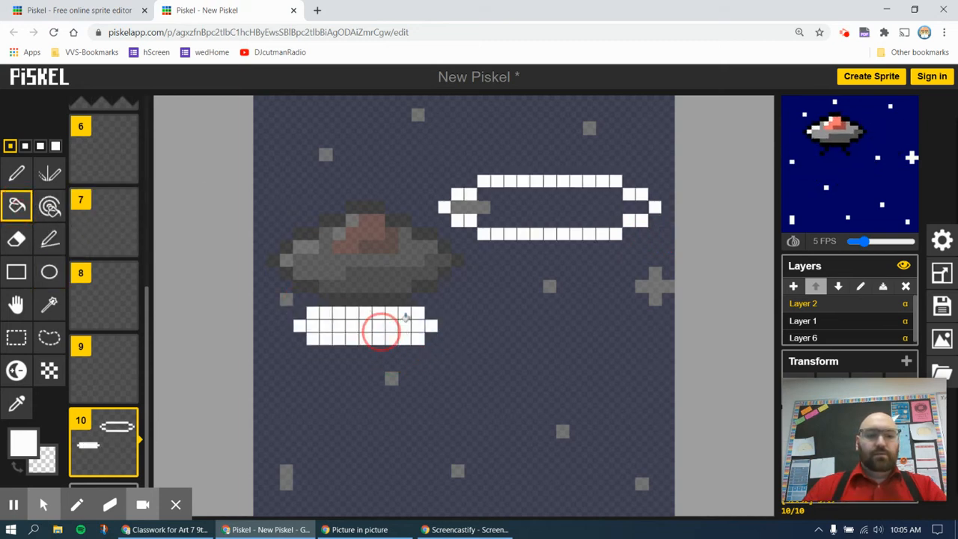
left_click(532, 206)
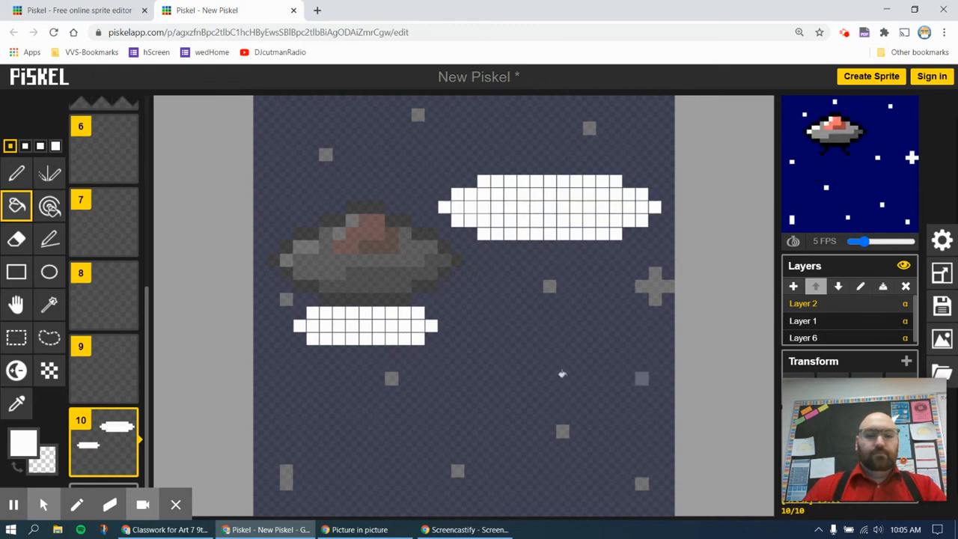
- Clone Layer 2 with the two white ellipses to all frames
mouse_move(852, 156)
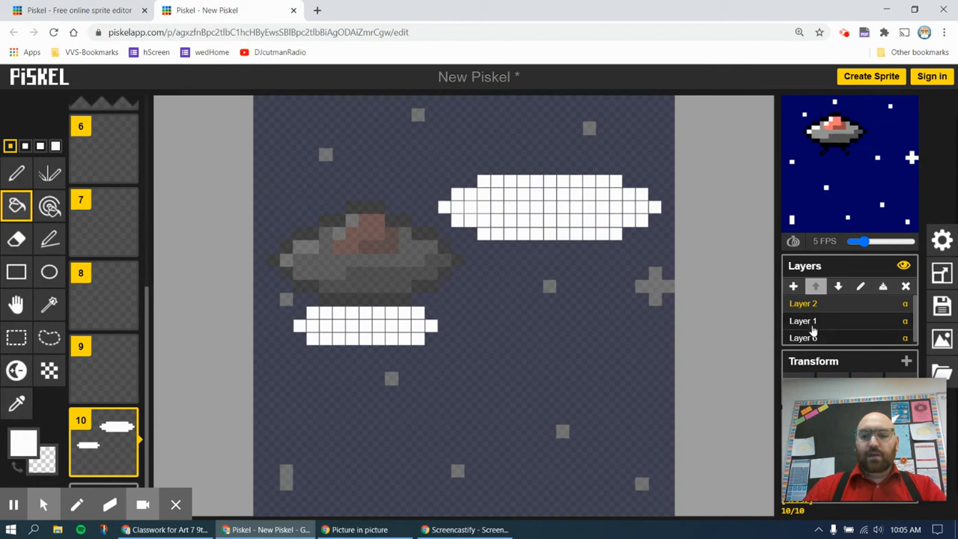
scroll(841, 344, "down", 1)
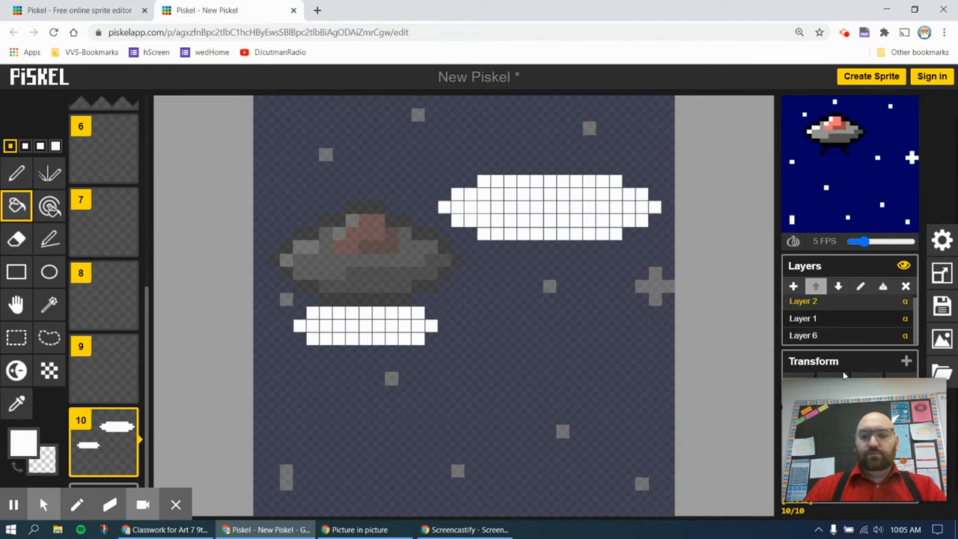
left_click_drag(880, 446, 730, 452)
left_click(868, 393)
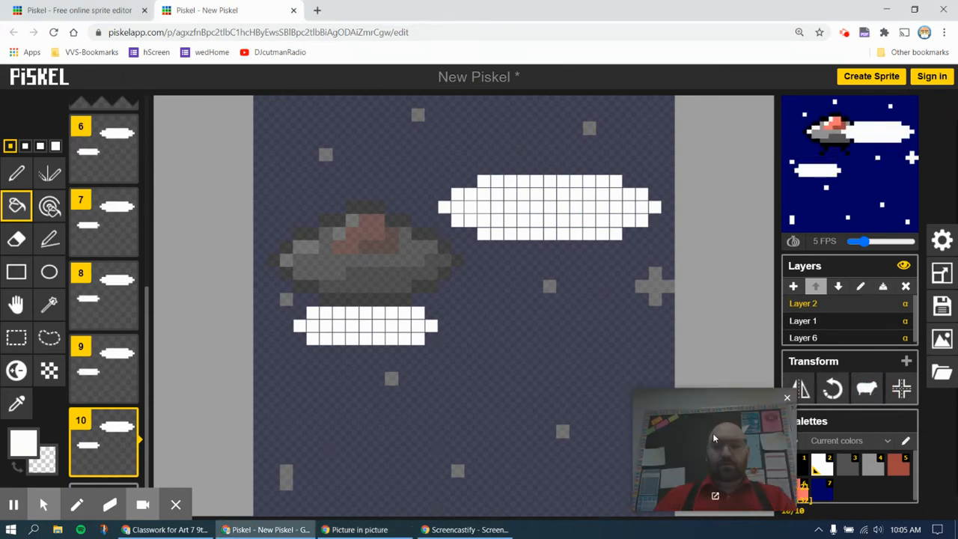
left_click_drag(697, 448, 845, 440)
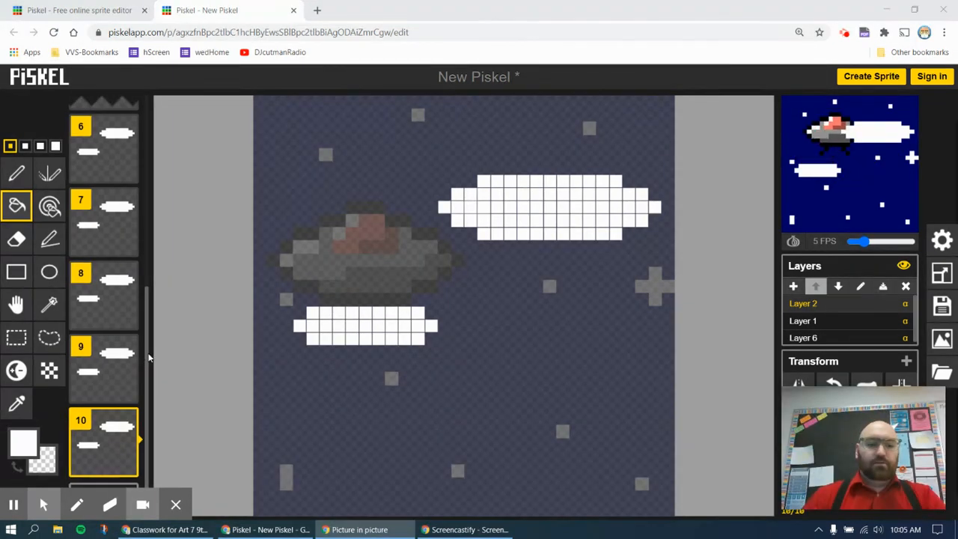
- Move the white ellipses two pixels to the right in frame 6 and turn on onion skin
scroll(148, 357, "up", 4)
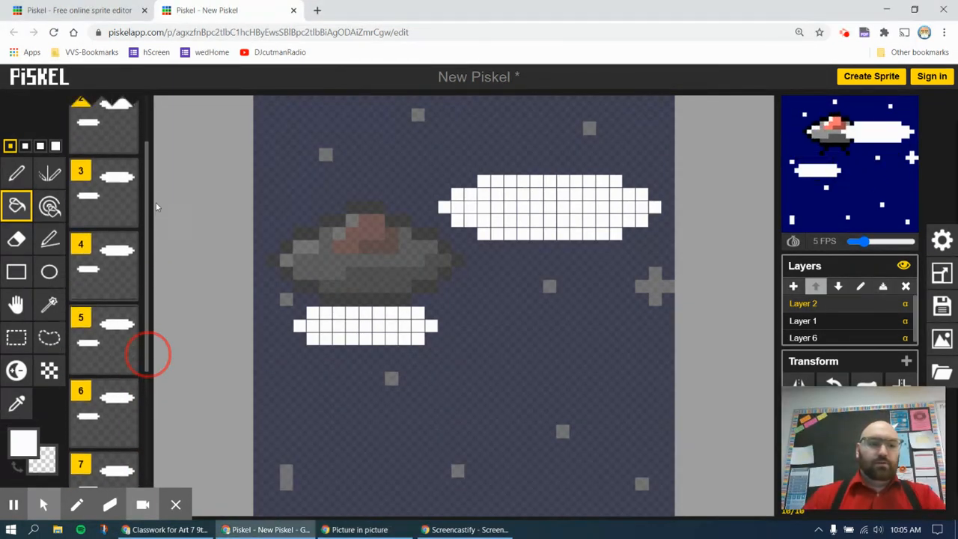
left_click(102, 370)
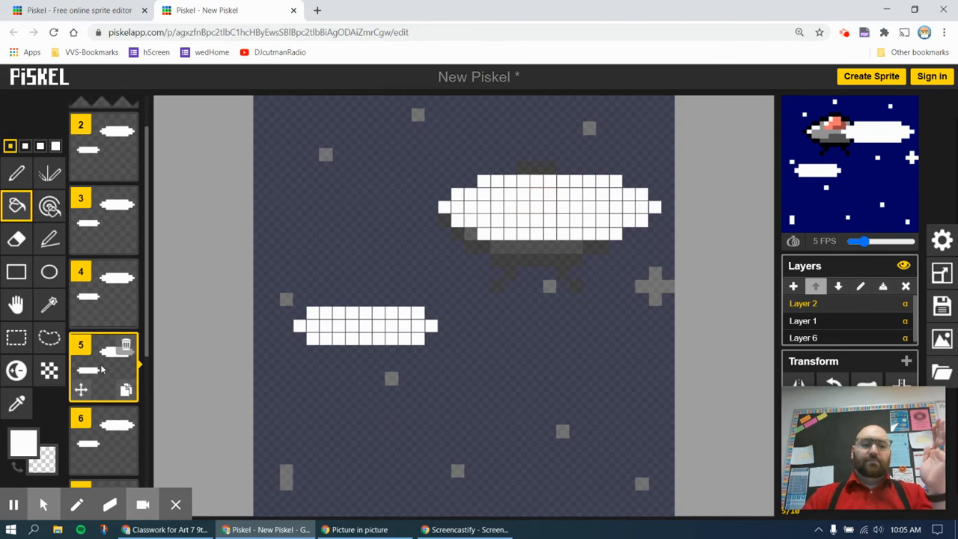
left_click(109, 441)
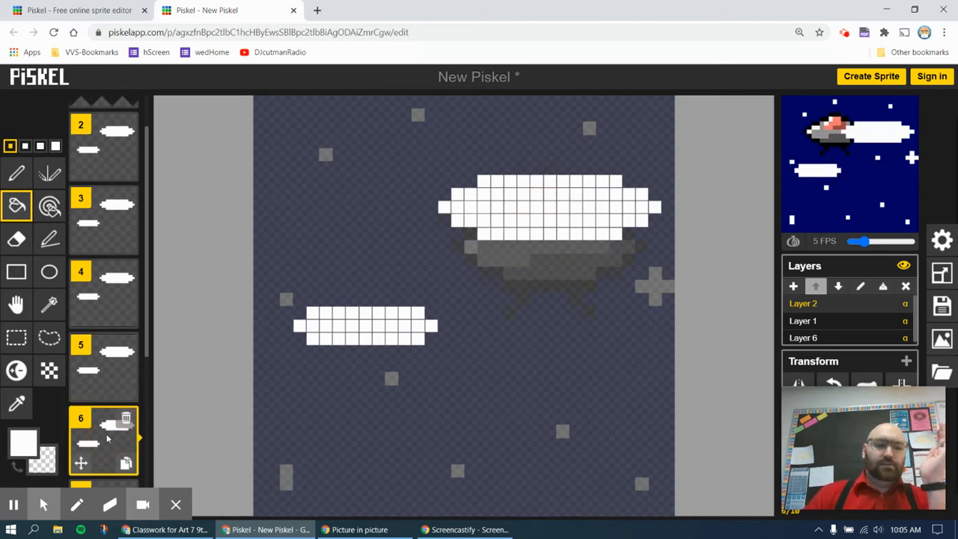
left_click(16, 303)
left_click(477, 277)
left_click_drag(477, 276, 490, 275)
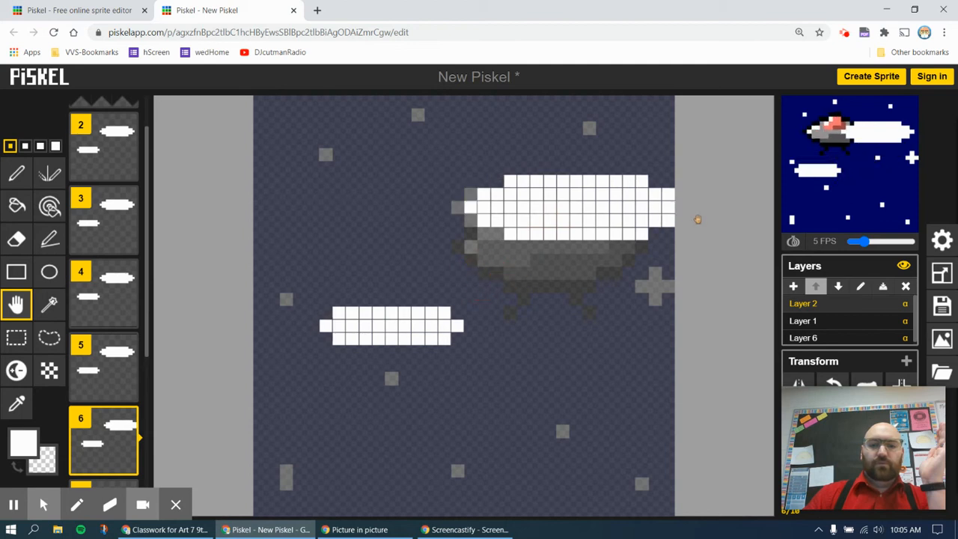
left_click(794, 241)
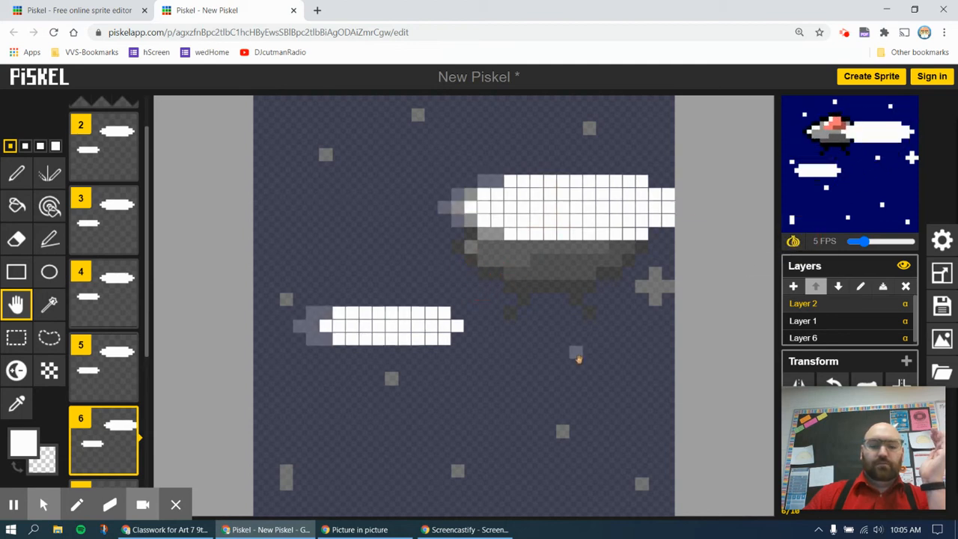
- Move the white ellipses four pixels to the right in frame 7 and six pixels to the right in frame 8
left_click(148, 322)
left_click(110, 372)
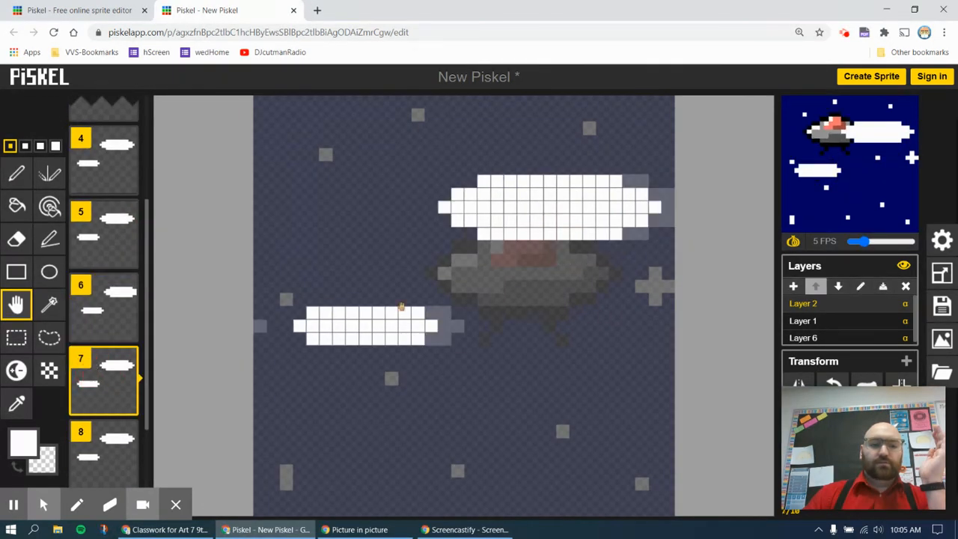
left_click_drag(524, 229, 572, 226)
scroll(126, 358, "down", 2)
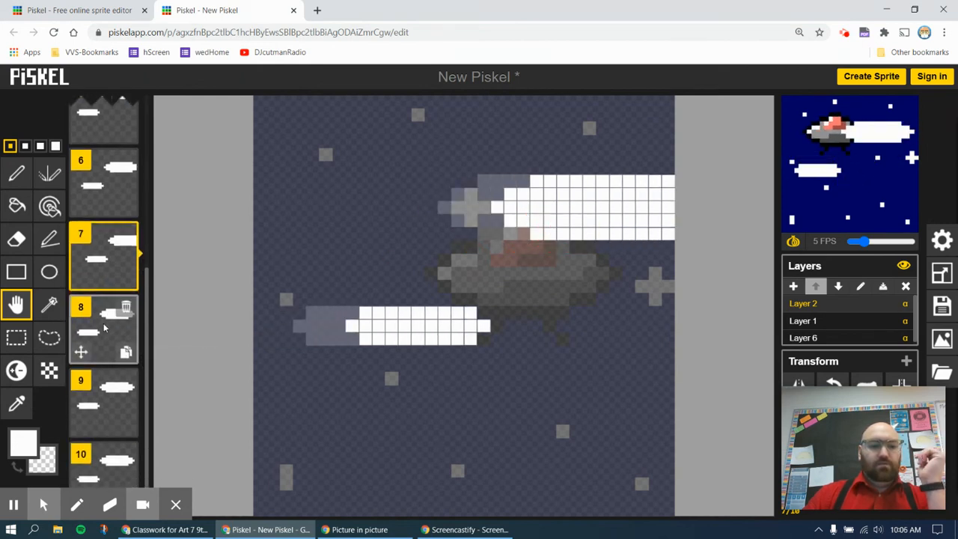
left_click(137, 325)
left_click_drag(371, 332, 441, 325)
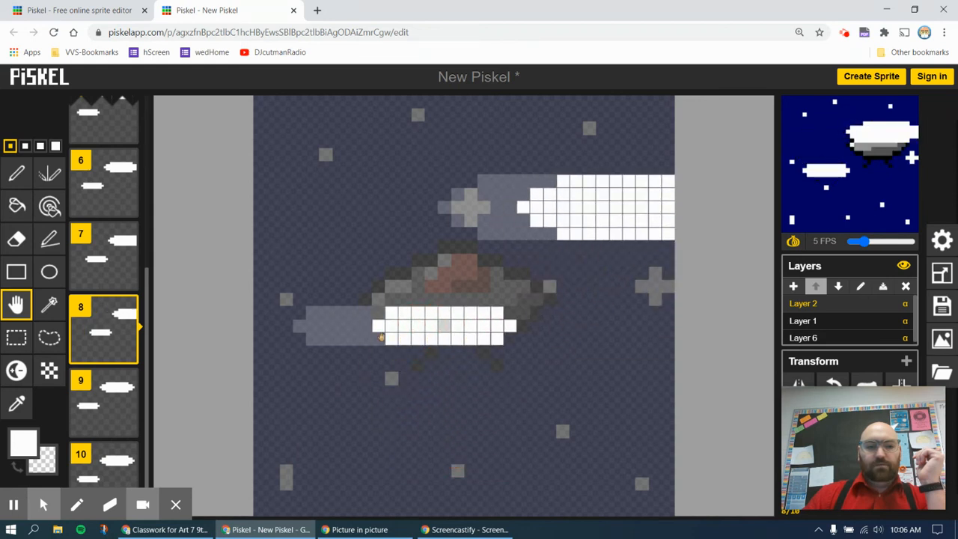
- Move the white ellipses eight pixels to the right in frame 9 and ten pixels to the right in frame 10
left_click(103, 401)
left_click_drag(367, 326, 468, 327)
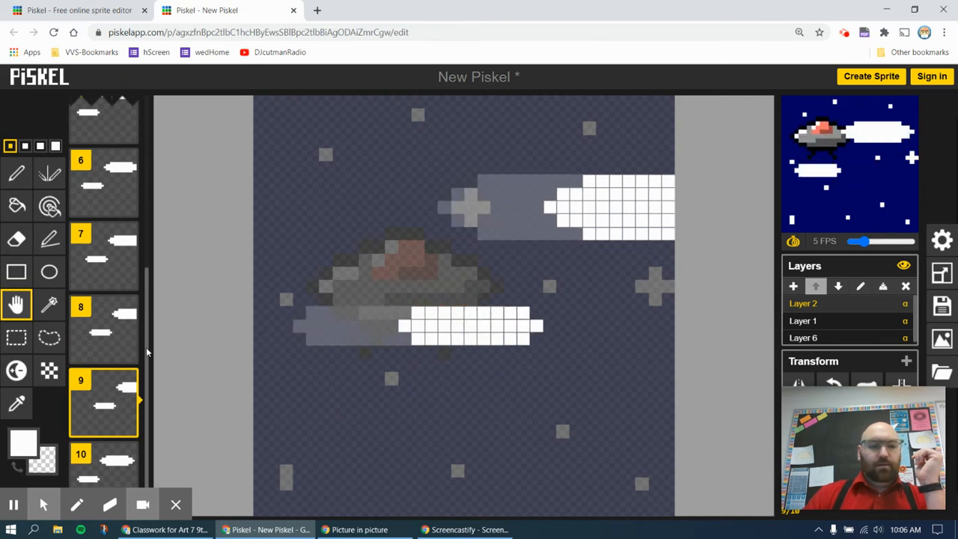
left_click_drag(148, 350, 149, 389)
left_click(111, 446)
left_click_drag(393, 345, 511, 336)
- Move the white ellipses two pixels to the left in frame 4 and four pixels to the left in frame 3
left_click_drag(146, 362, 149, 353)
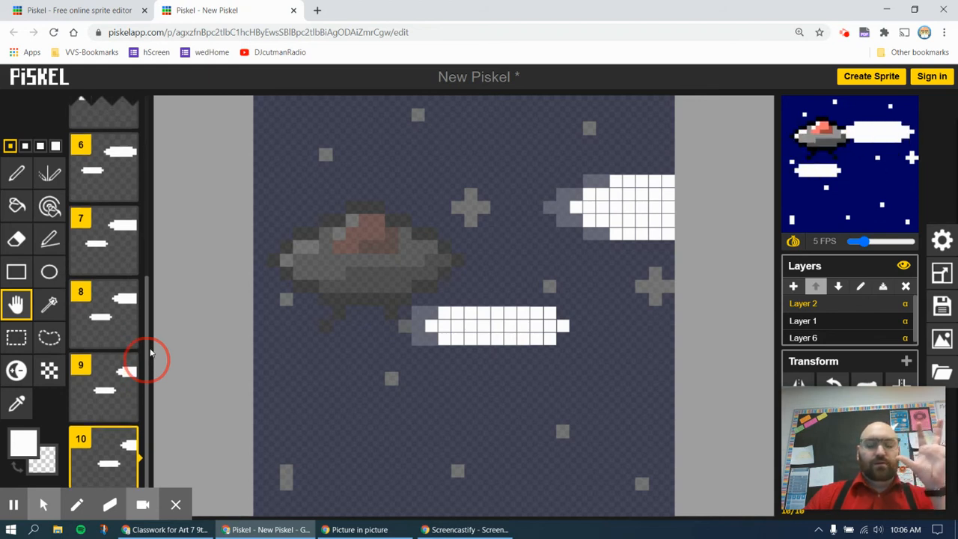
left_click_drag(149, 352, 167, 246)
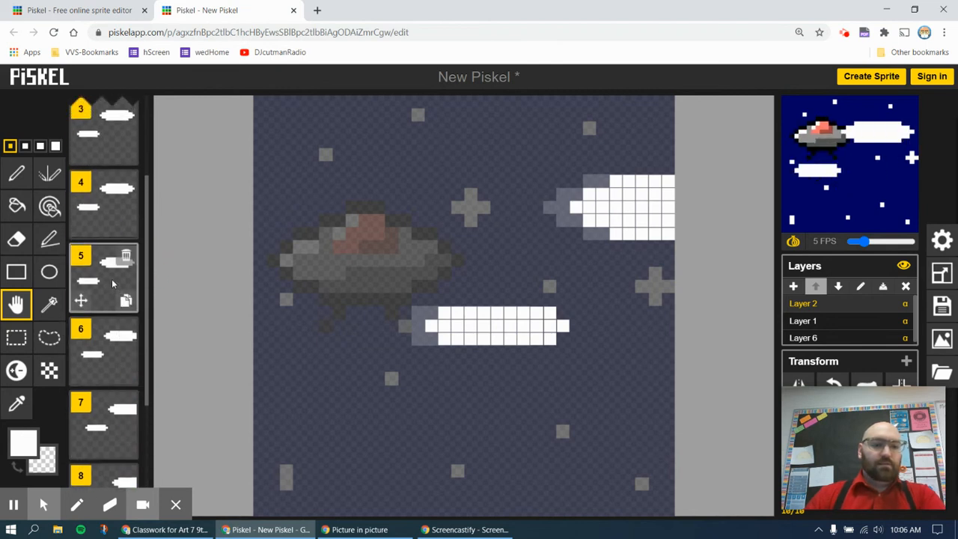
left_click(99, 211)
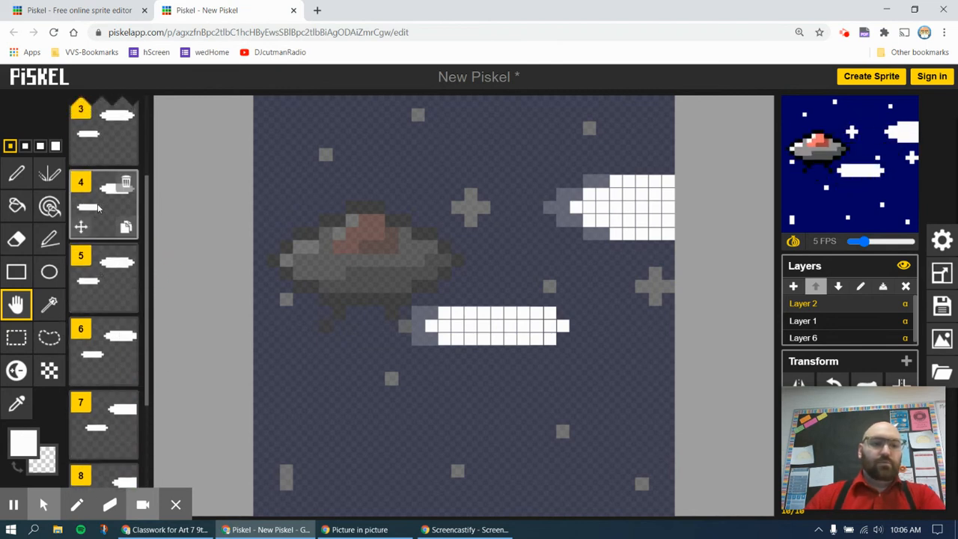
left_click_drag(400, 326, 373, 326)
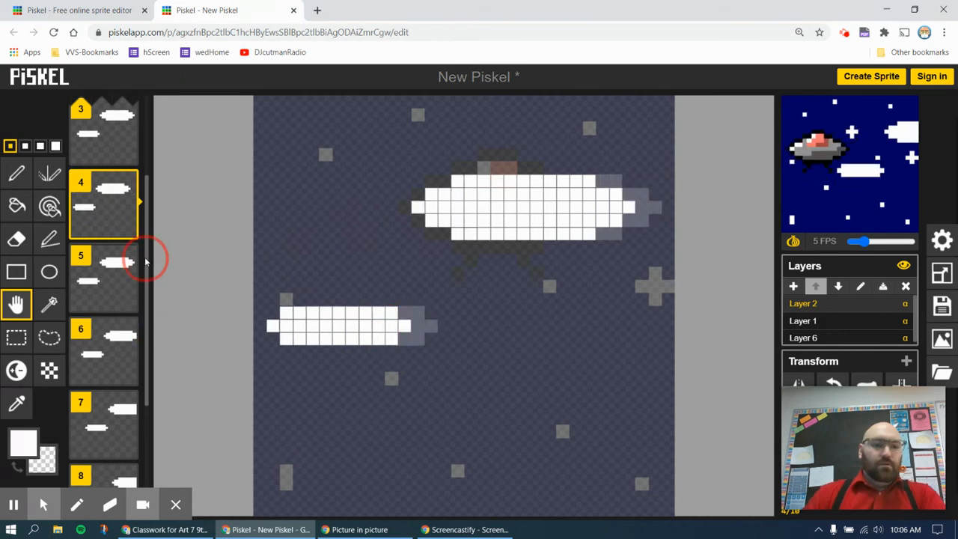
scroll(148, 207, "up", 2)
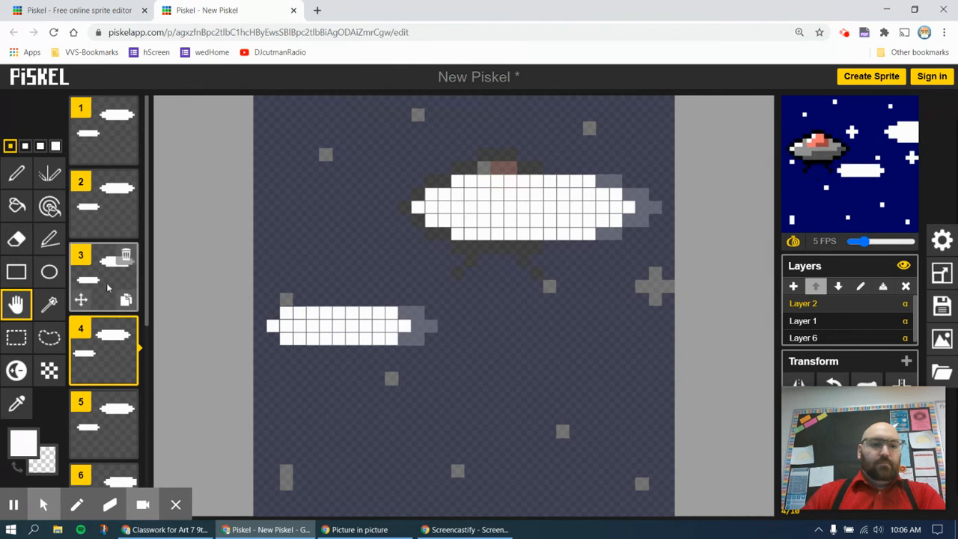
left_click(107, 287)
left_click_drag(402, 332, 331, 330)
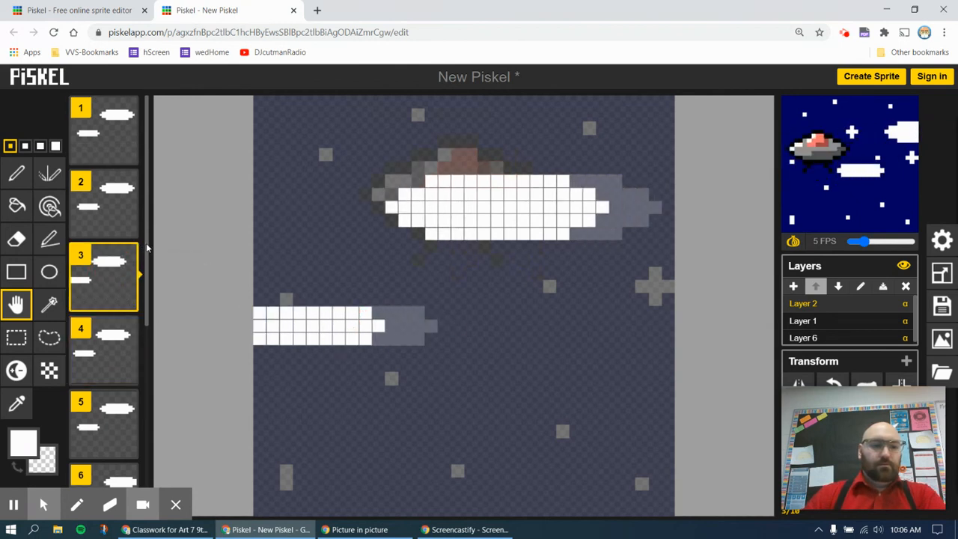
- Move the white ellipses six pixels to the left in frame 2 and eight pixels to the left in frame 1
left_click(120, 196)
left_click_drag(379, 318, 306, 331)
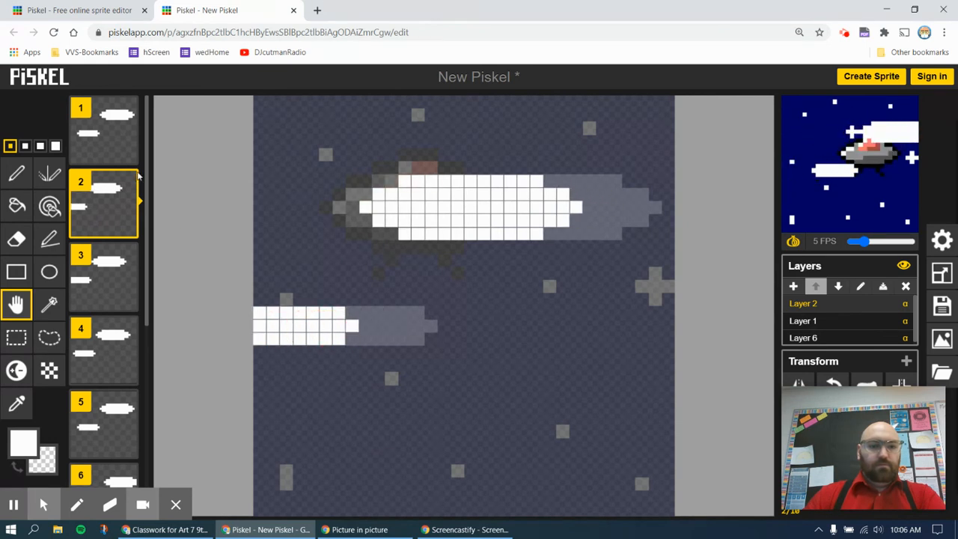
left_click(109, 133)
left_click_drag(574, 219, 472, 217)
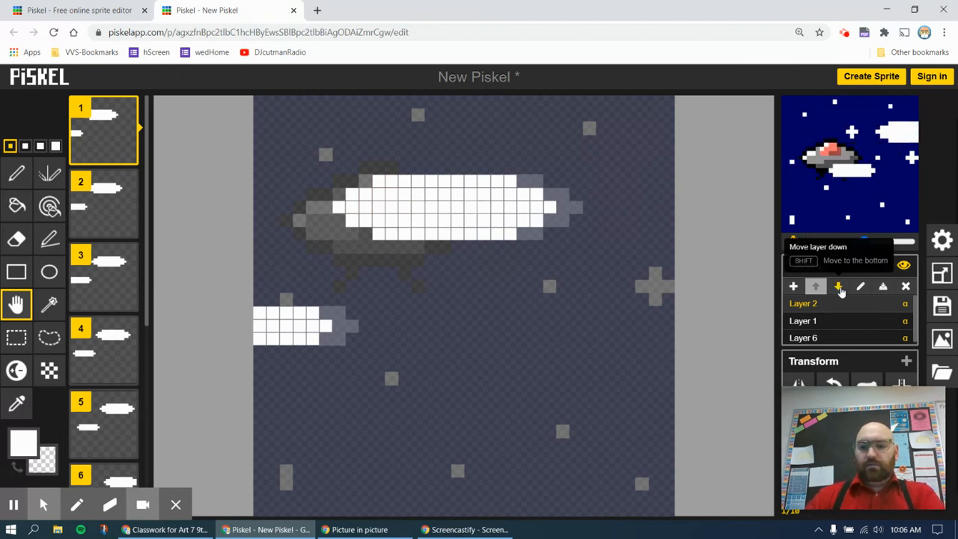
- Move Layer 2 below Layer 1 and delete frames 2 to 10, keeping only frame 1
left_click(838, 287)
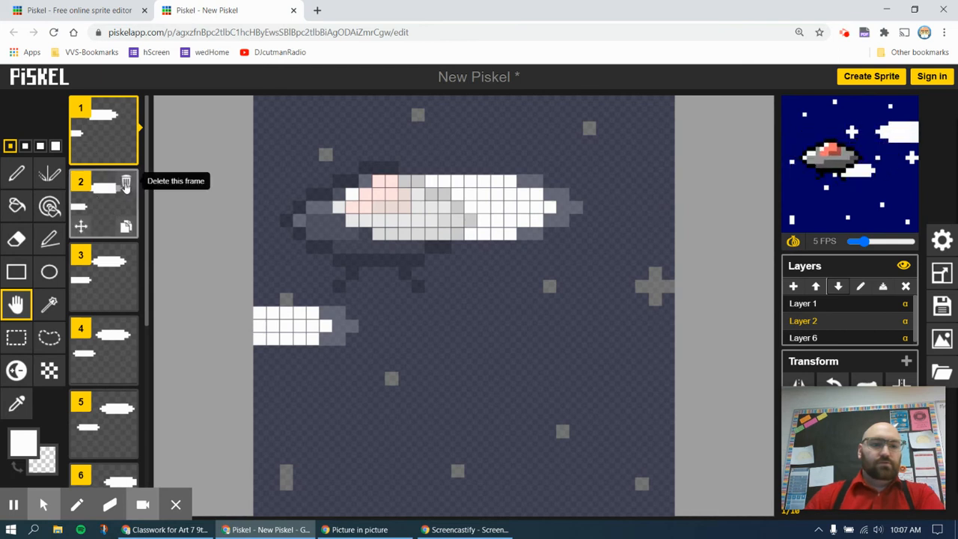
left_click(126, 186)
left_click(125, 186)
left_click(126, 186)
left_click(126, 185)
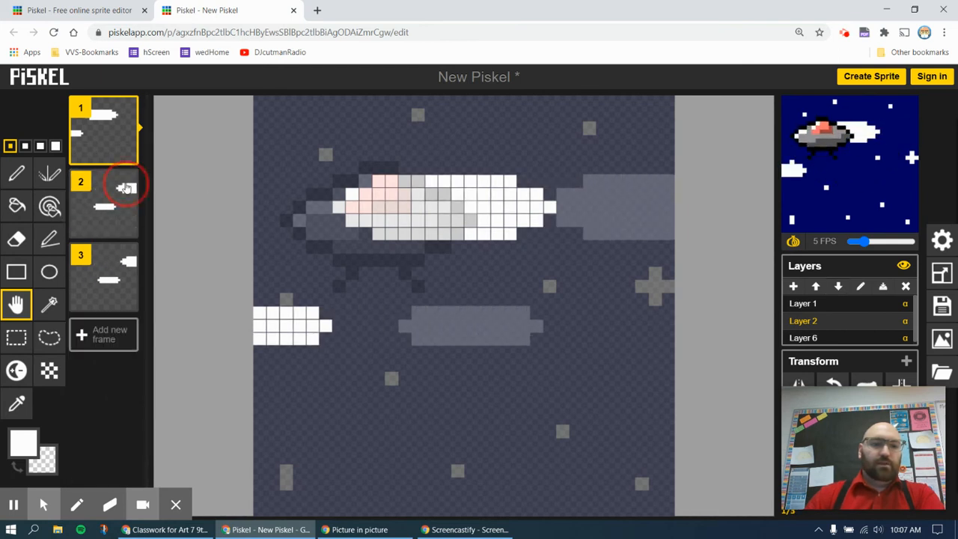
left_click(126, 185)
left_click(127, 188)
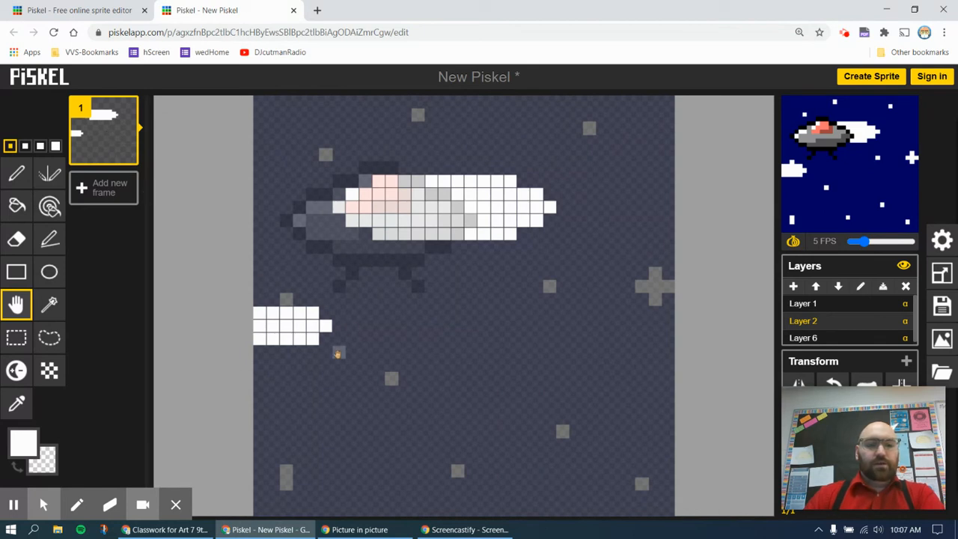
- Move the white clouds seven pixels to the right in frame 1 and redraw the cut-off left end of the small cloud with the Pen tool
left_click_drag(399, 214, 499, 219)
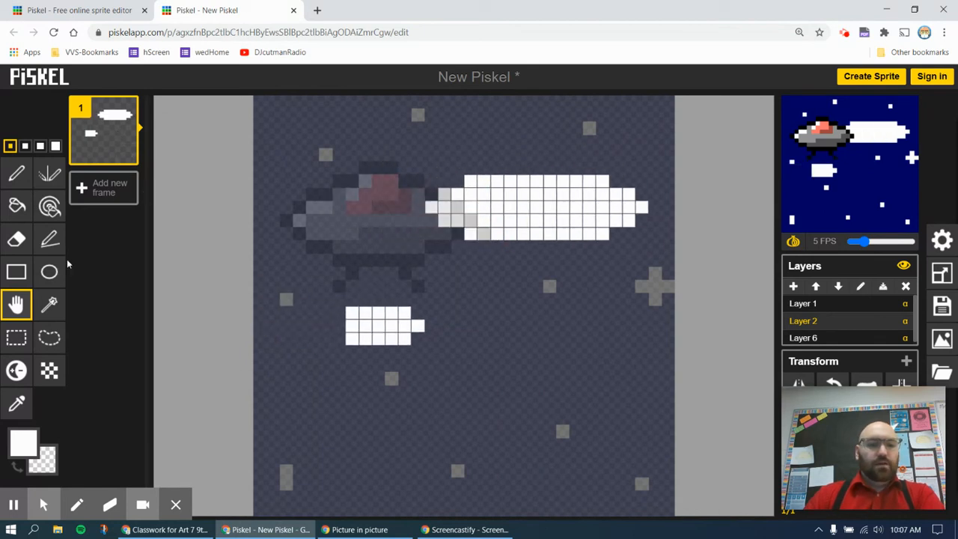
left_click(16, 172)
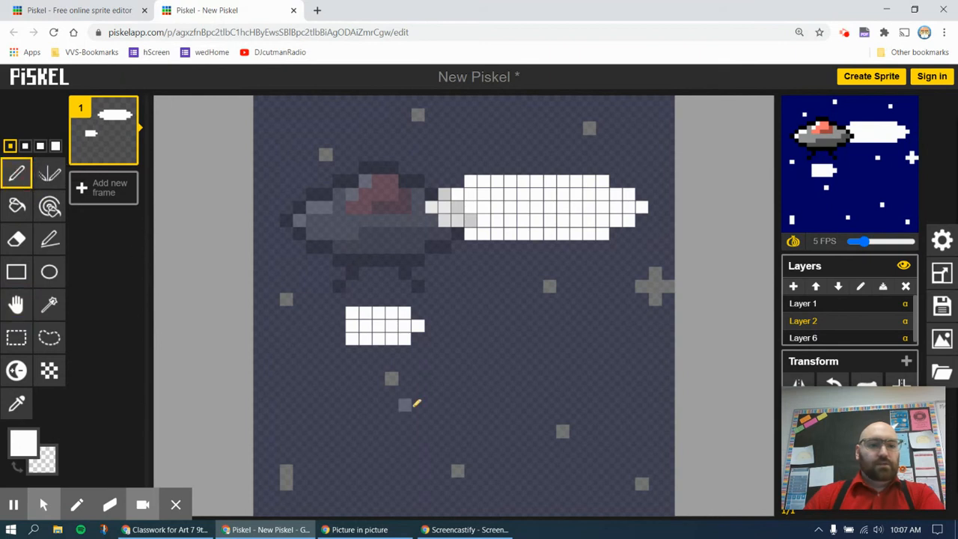
left_click(339, 314)
mouse_move(339, 313)
left_mouse_down()
mouse_move(314, 328)
mouse_move(331, 341)
mouse_move(334, 327)
mouse_move(300, 325)
left_mouse_up()
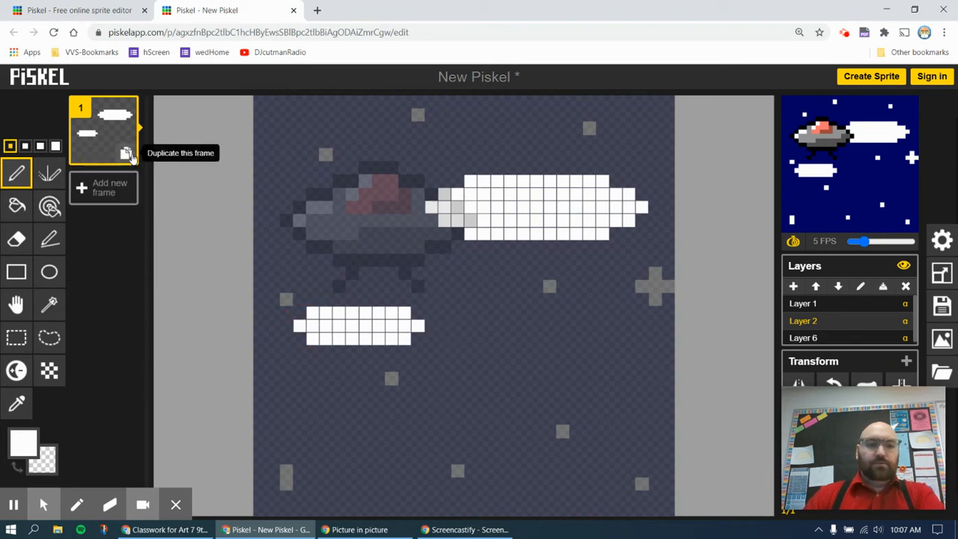
- Duplicate frame 1 and, in frame 2, move the clouds three pixels right and the saucer three pixels right and two up
left_click(127, 153)
left_click(17, 303)
left_click(513, 215)
left_click_drag(512, 215, 551, 217)
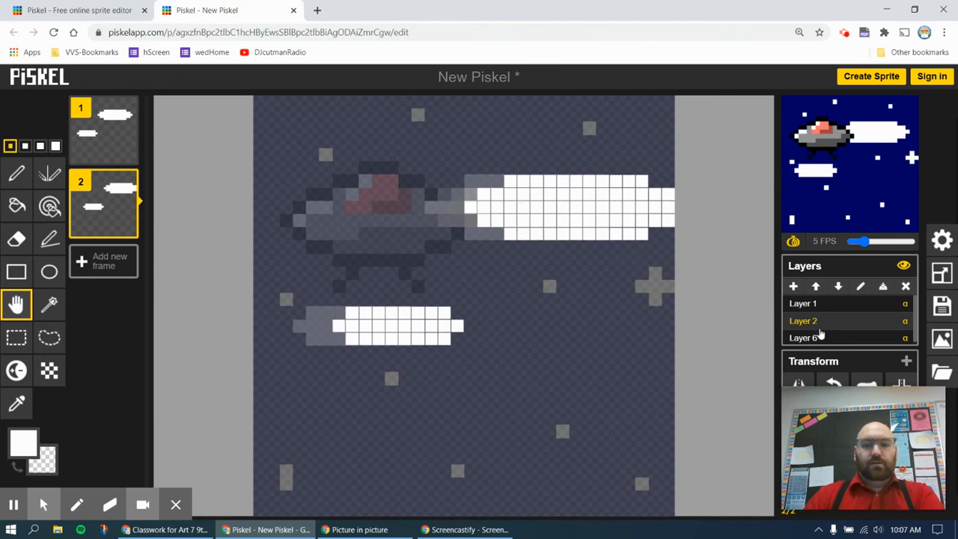
left_click(820, 305)
left_click_drag(376, 218, 474, 201)
- Duplicate frame 2 and, in frame 3, move the saucer four pixels right and one up and the clouds three pixels right
left_click(127, 227)
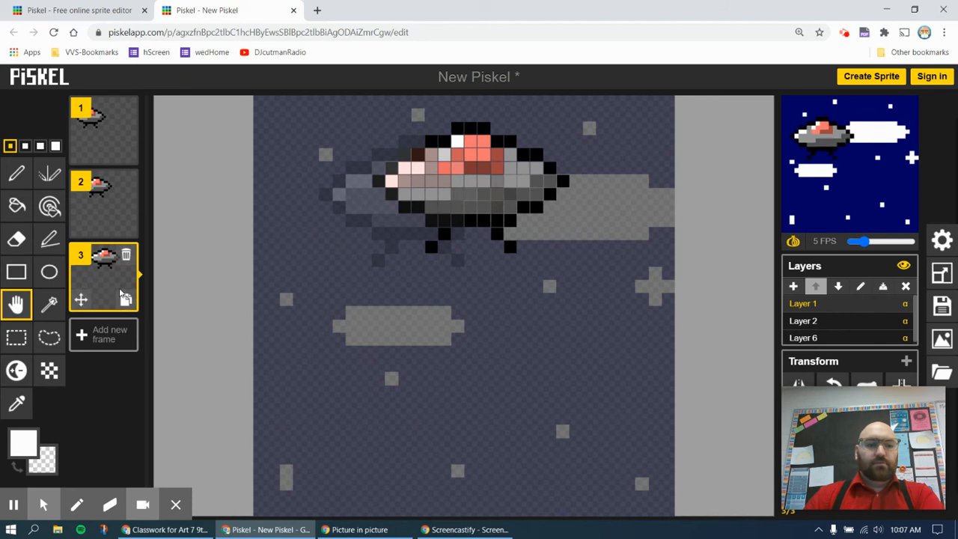
left_click(817, 322)
left_click_drag(541, 205, 581, 206)
- Draw the three-pixel white tip of a new cloud at the canvas's left edge in frame 3
left_click(17, 174)
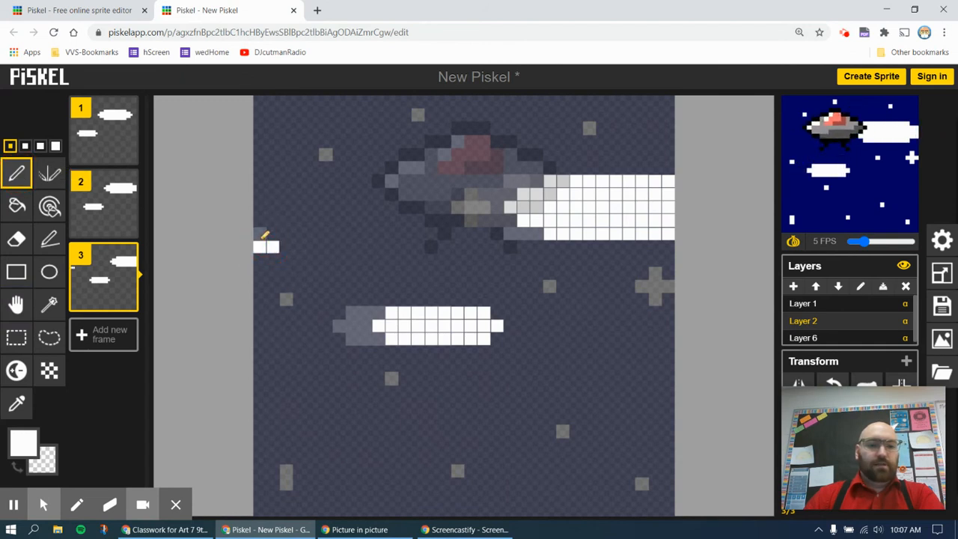
left_click(259, 234)
left_click(259, 258)
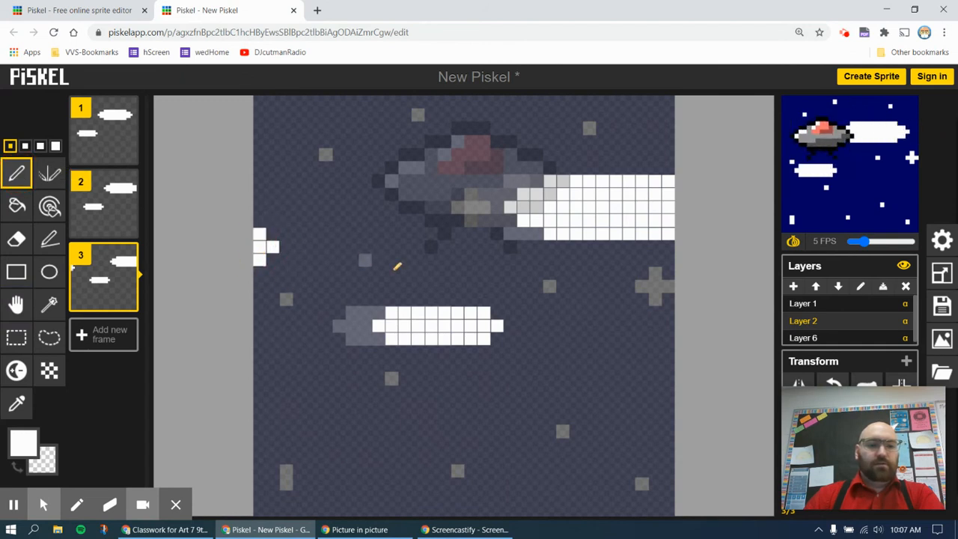
right_click(260, 259)
- Duplicate frame 3, move the clouds three pixels right in frame 4 and extend the new cloud back to the canvas's left edge
mouse_move(127, 303)
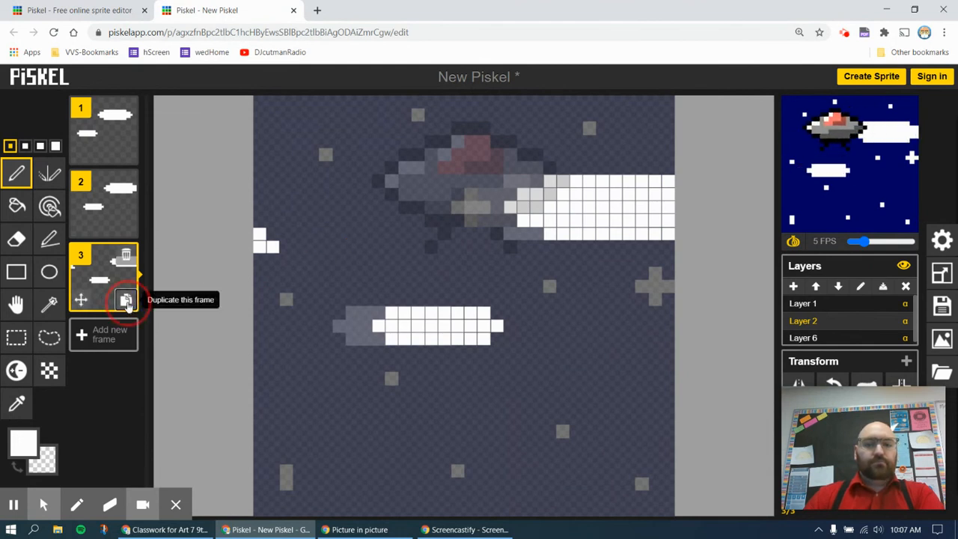
left_click(126, 301)
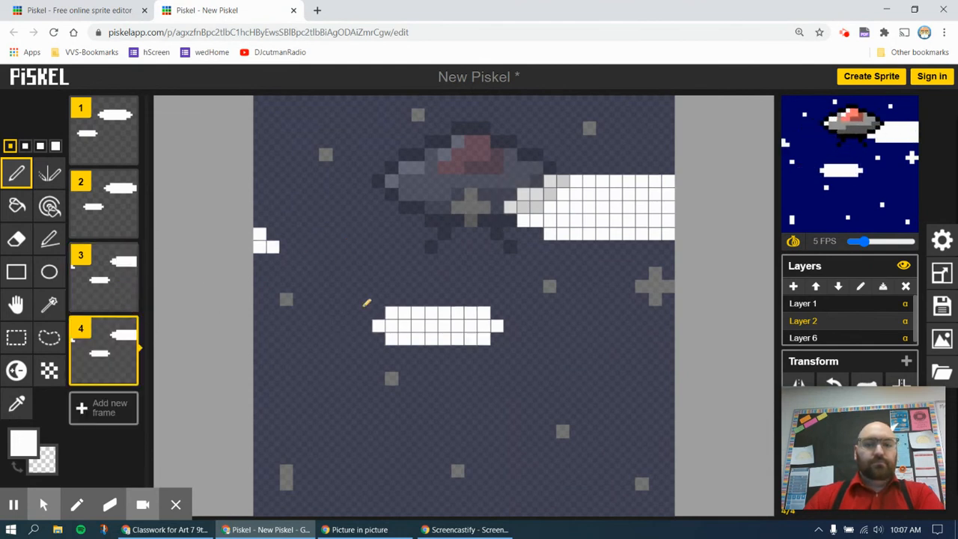
left_click(16, 303)
left_click_drag(467, 291, 507, 282)
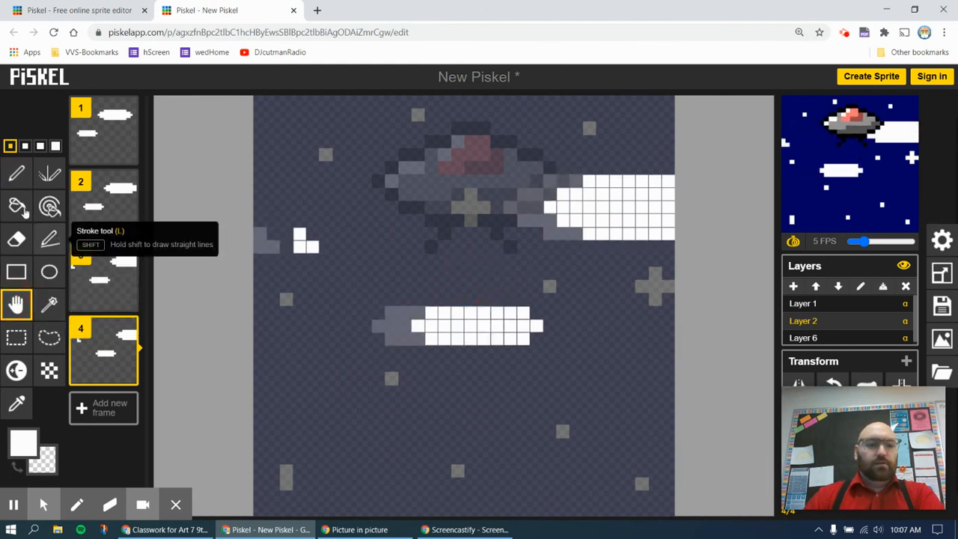
left_click(17, 173)
left_click_drag(294, 235, 255, 244)
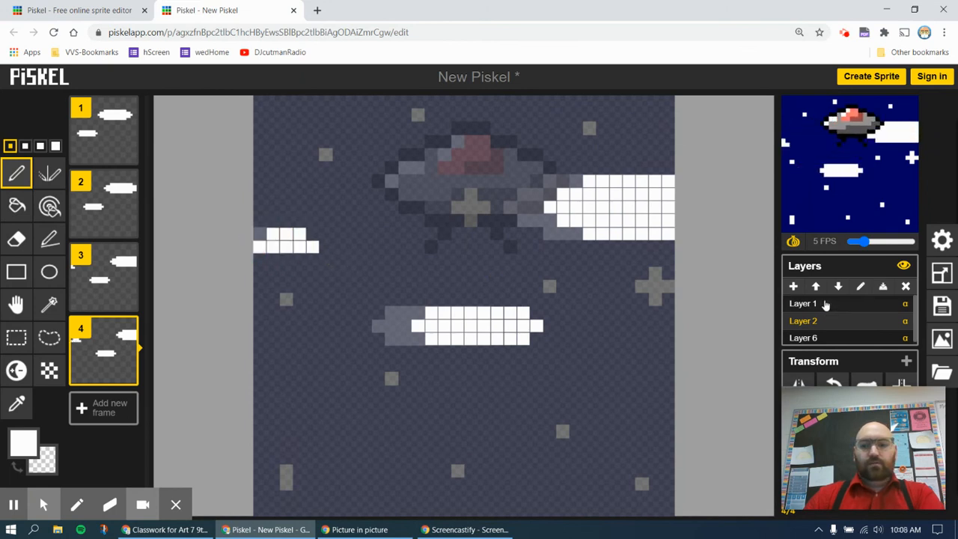
- Move the saucer four pixels right in frame 4, and four pixels right and two down in a duplicate of it, frame 5
left_click(817, 303)
left_click(16, 304)
left_click_drag(468, 206, 529, 198)
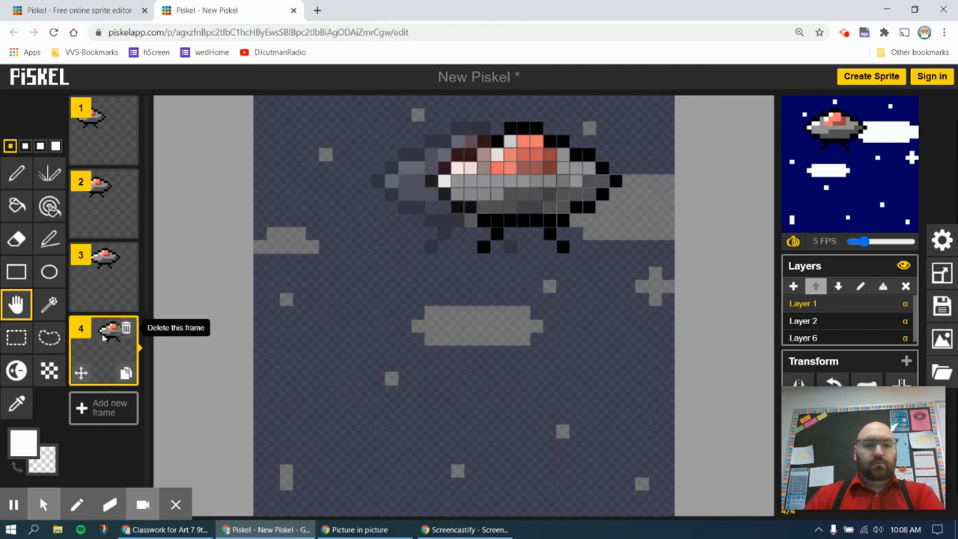
left_click(126, 372)
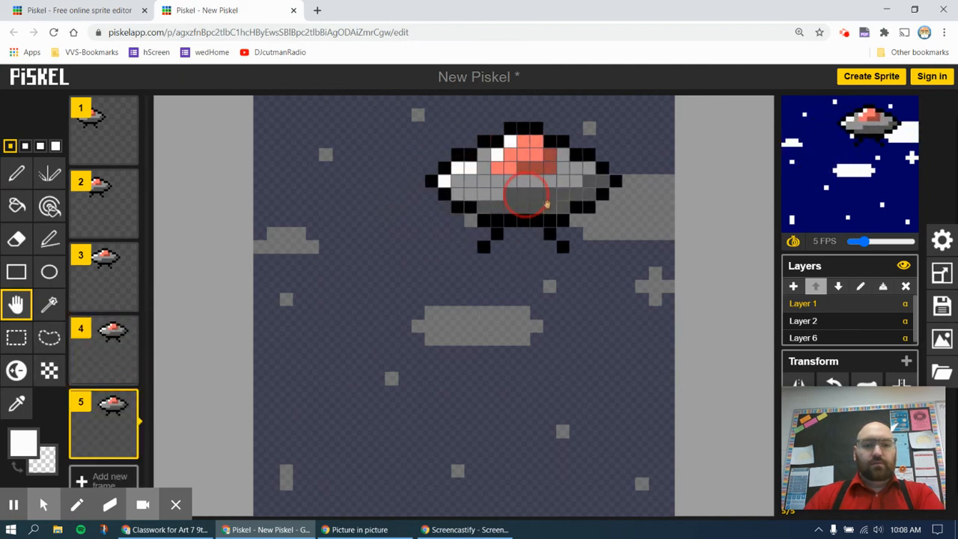
left_click_drag(528, 201, 569, 229)
- Move the clouds three pixels right in frame 5 and extend the new cloud's bottom row to the canvas's left edge
left_click(838, 329)
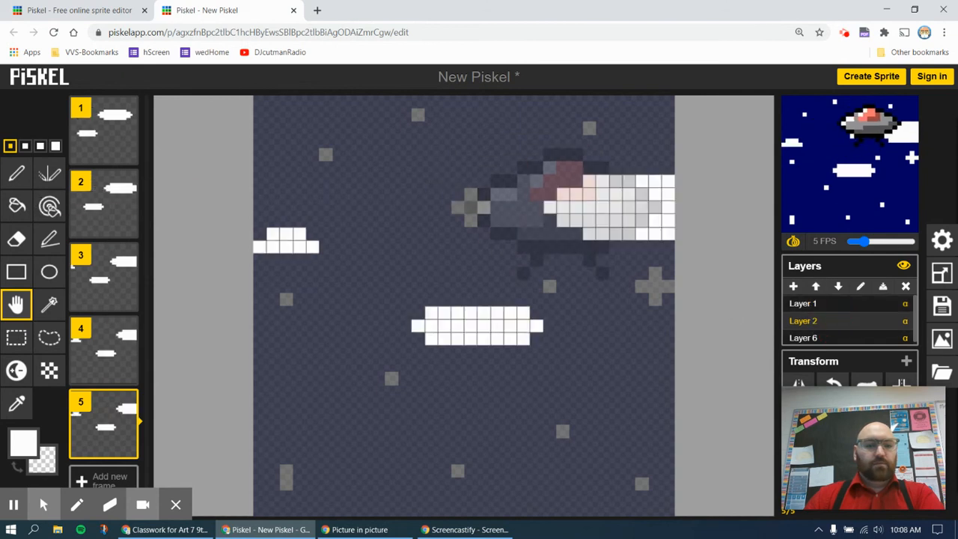
left_click_drag(421, 289, 458, 290)
left_click(17, 182)
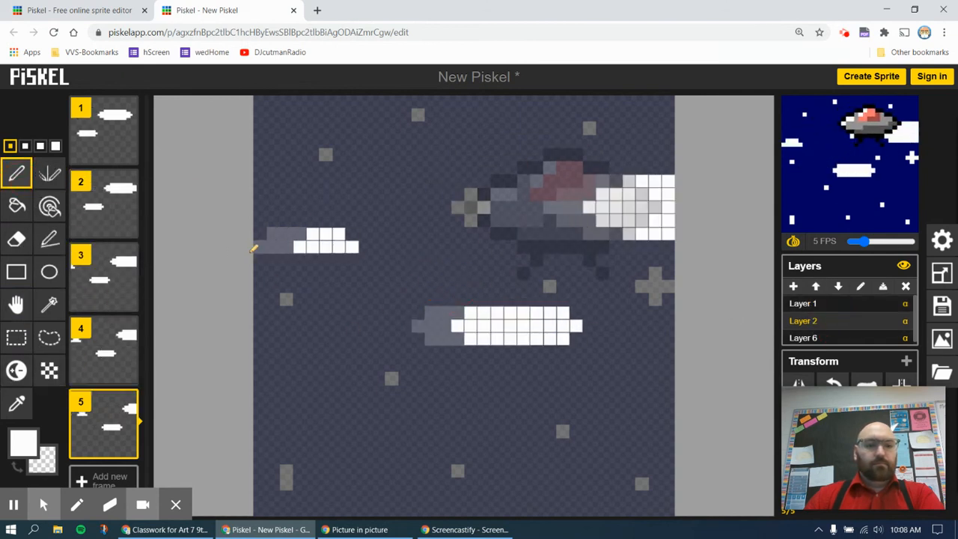
left_click_drag(284, 245, 256, 247)
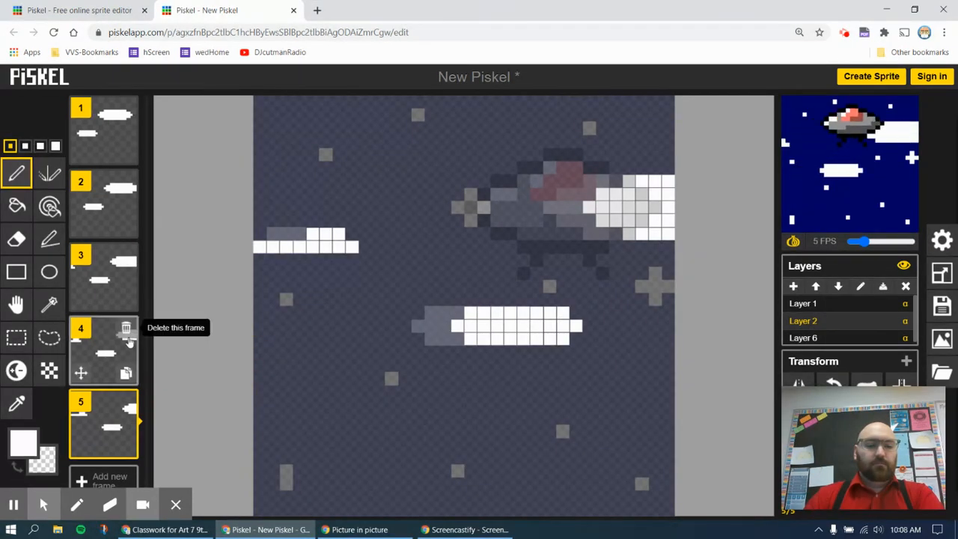
- Duplicate frame 5 and, in frame 6, move the clouds three pixels right and the saucer three pixels down
left_click(126, 447)
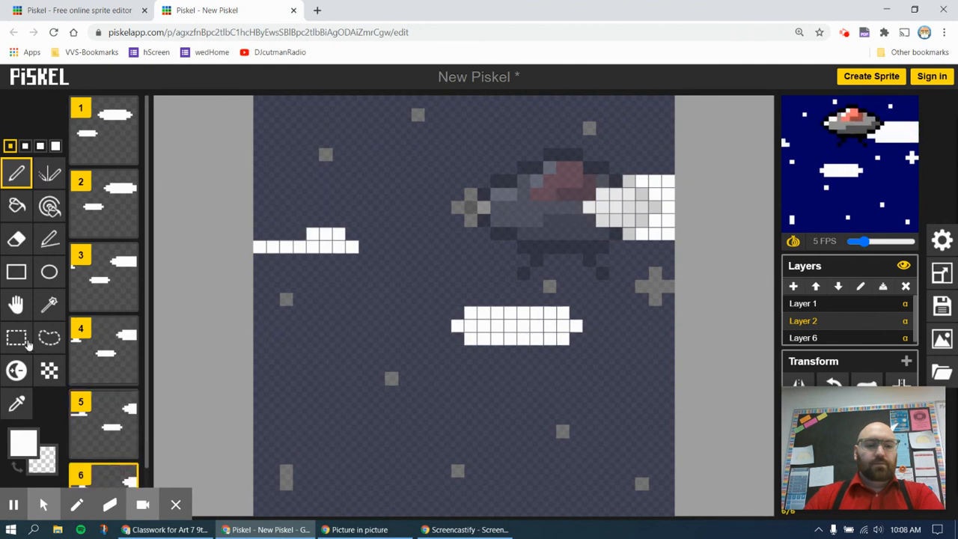
left_click(16, 303)
left_click_drag(467, 312, 507, 318)
left_click(803, 303)
left_click_drag(578, 228, 591, 267)
scroll(105, 404, "down", 2)
- Duplicate frame 6 and, in frame 7, move the saucer down and to the left and the clouds three pixels right
left_click(126, 465)
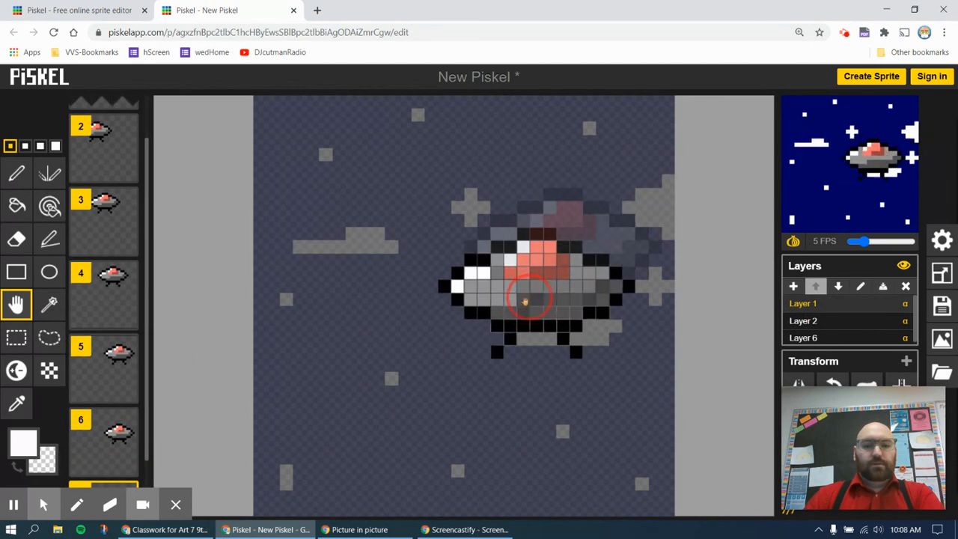
left_click(829, 321)
left_click_drag(538, 287, 579, 292)
- Duplicate frame 7 and, in frame 8, move the clouds three pixels right and the saucer four pixels left and three down
left_click(126, 349)
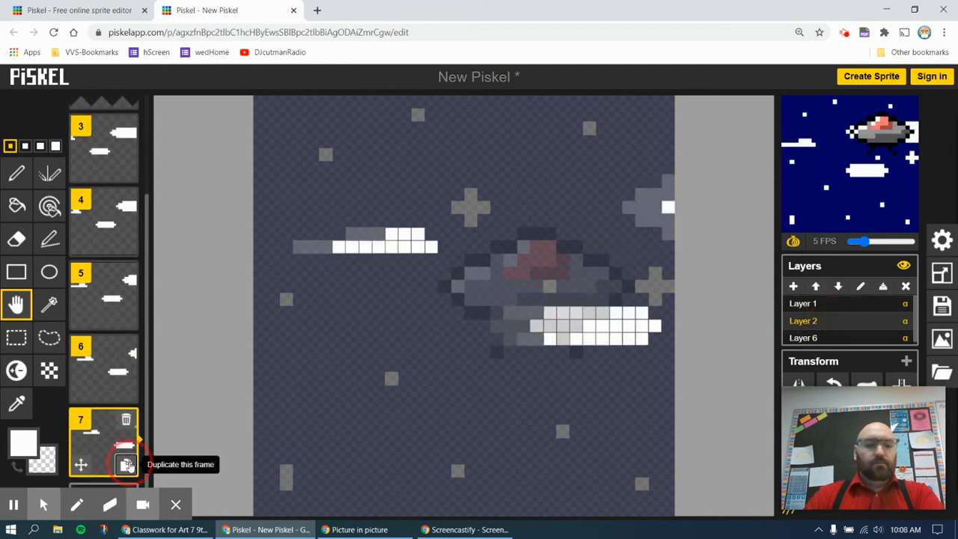
left_click(126, 465)
left_click_drag(528, 320, 480, 334)
left_click(805, 303)
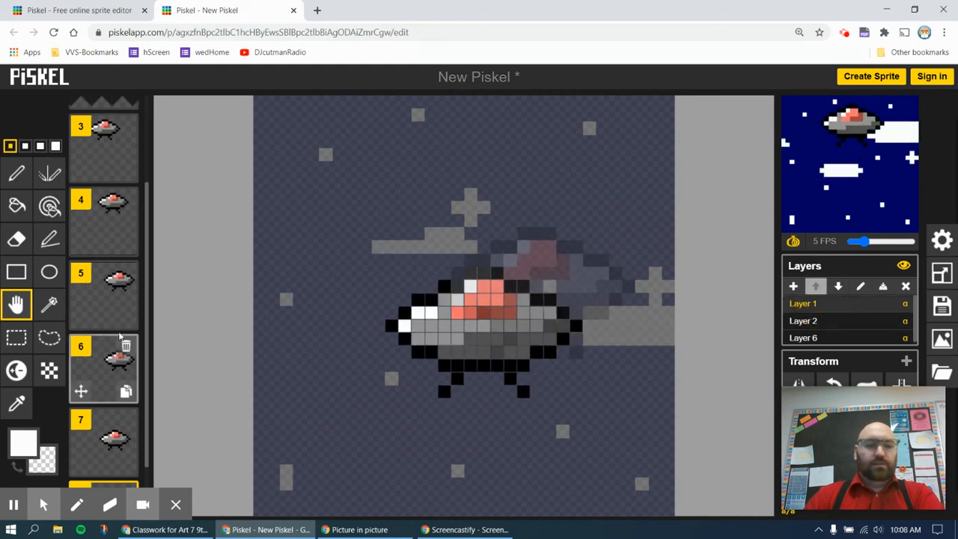
- Duplicate frame 8 and, in frame 9, move the saucer five pixels left and the clouds three pixels right
left_click_drag(149, 327, 150, 397)
left_click(127, 464)
left_click_drag(445, 358, 378, 355)
left_click(834, 321)
left_click_drag(533, 305, 581, 311)
- Duplicate frame 9 and, in frame 10, move the clouds three pixels right and the saucer four pixels left and three up
scroll(105, 299, "down", 1)
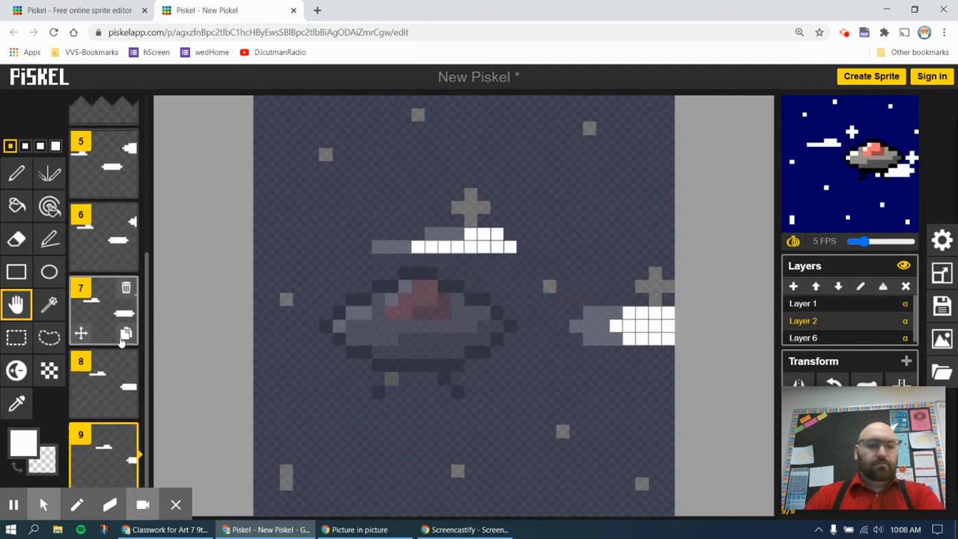
left_click(127, 466)
left_click_drag(526, 289, 561, 290)
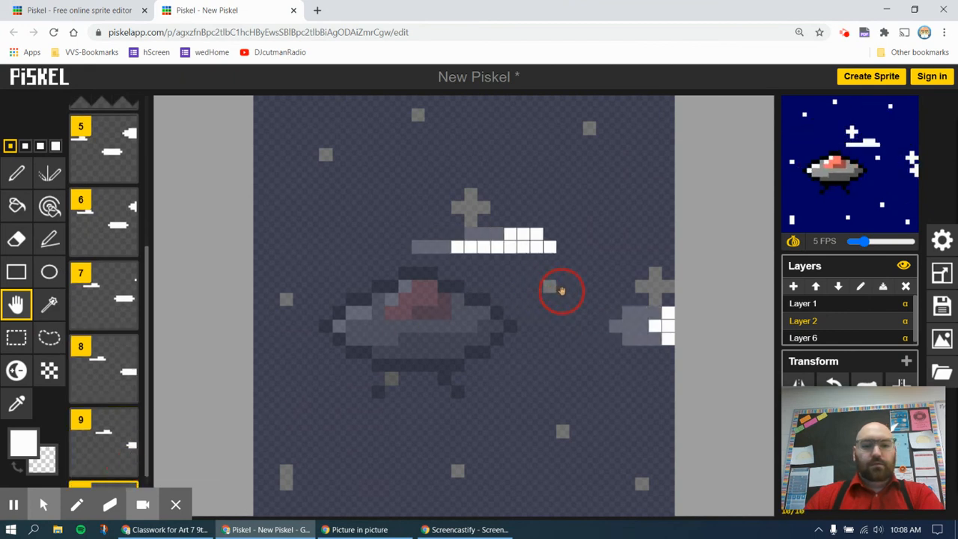
left_click(809, 304)
left_click_drag(419, 314, 367, 270)
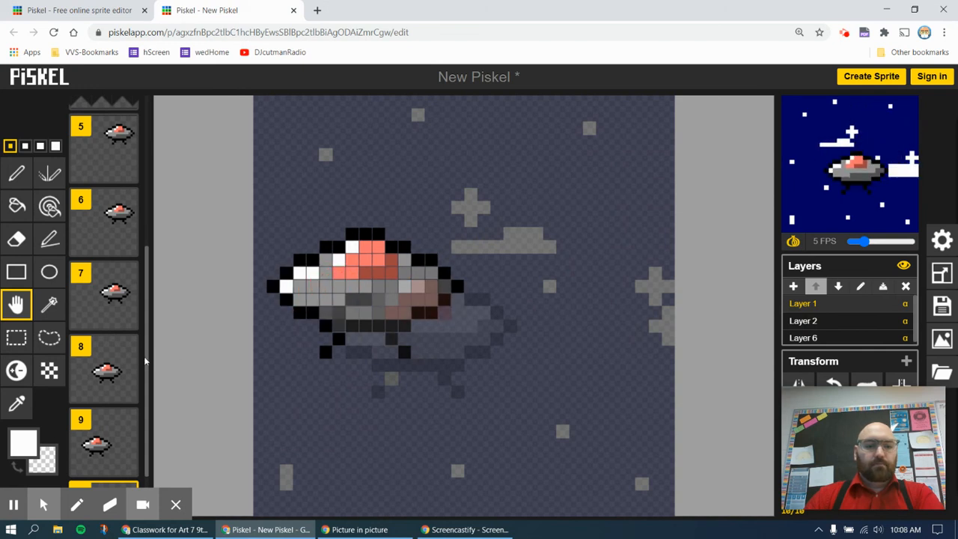
- Duplicate frame 10 and, in frame 11, move the saucer one pixel left and three up and the clouds three pixels right
scroll(142, 412, "down", 1)
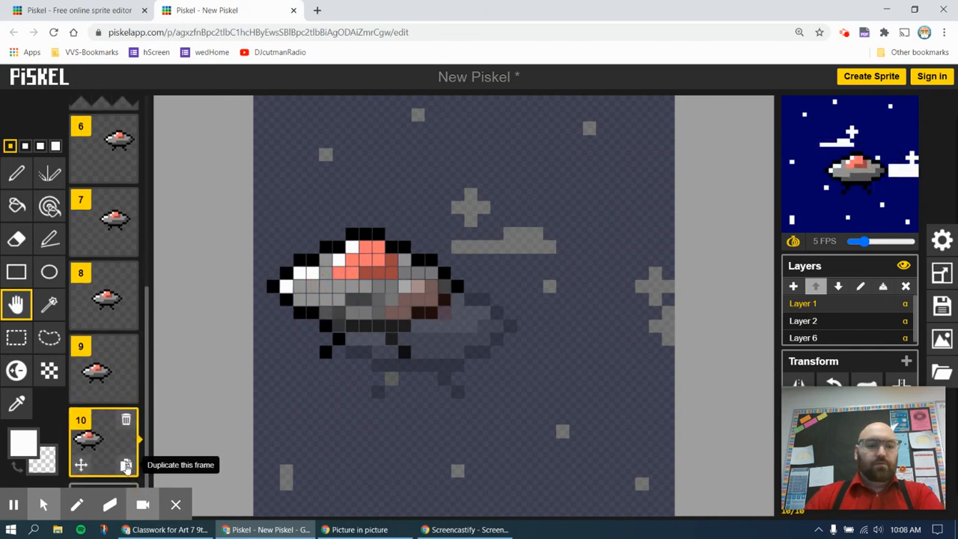
left_click(125, 465)
left_click_drag(369, 306, 349, 263)
left_click(802, 320)
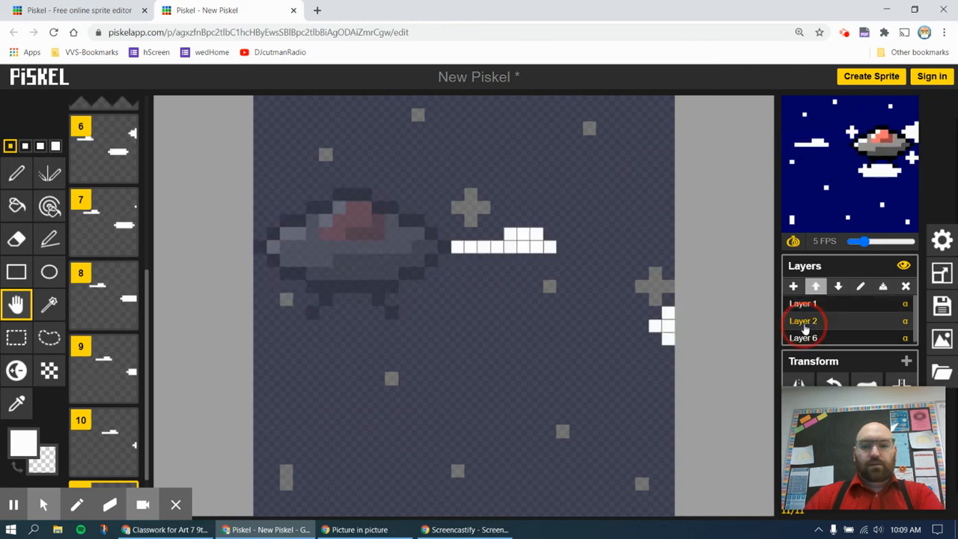
left_click_drag(517, 256, 562, 252)
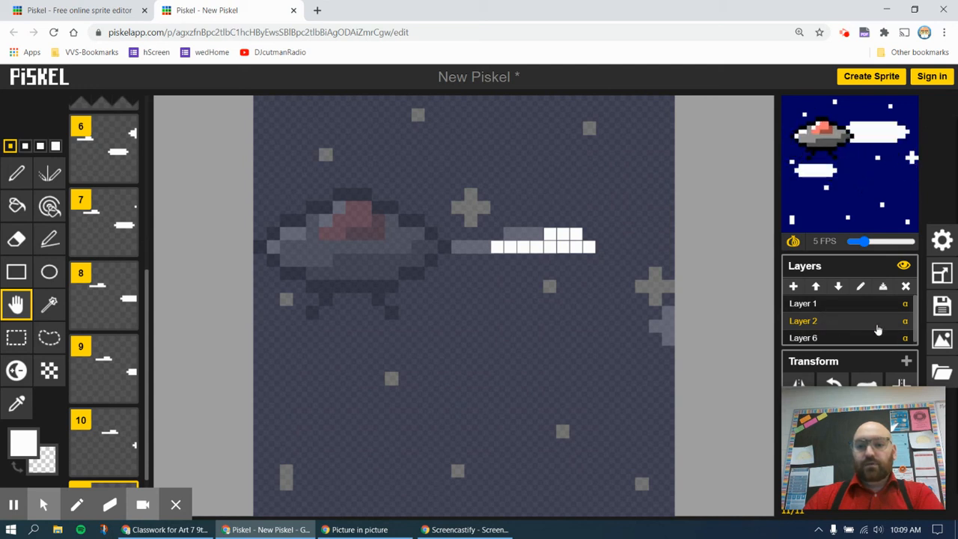
- Move Layer 2 above Layer 1 and set its opacity to 0.5
left_click(817, 287)
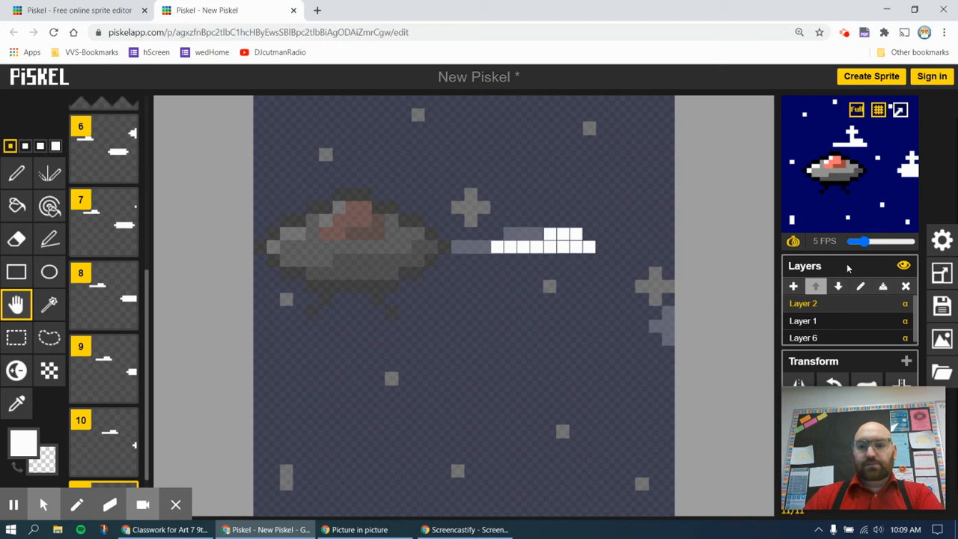
left_click(906, 305)
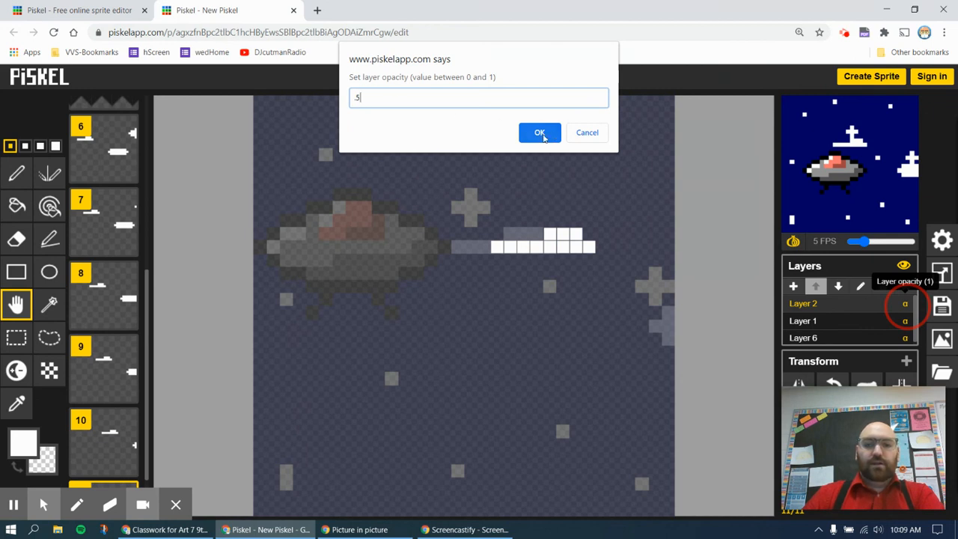
left_click(542, 135)
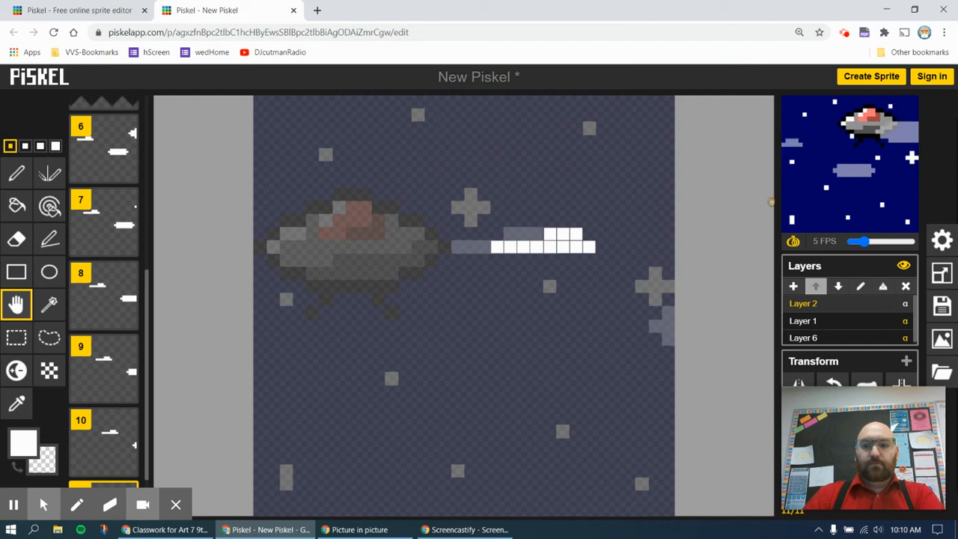
- Try an opacity of 0.1 on the cloud layer, Layer 2
left_click(905, 304)
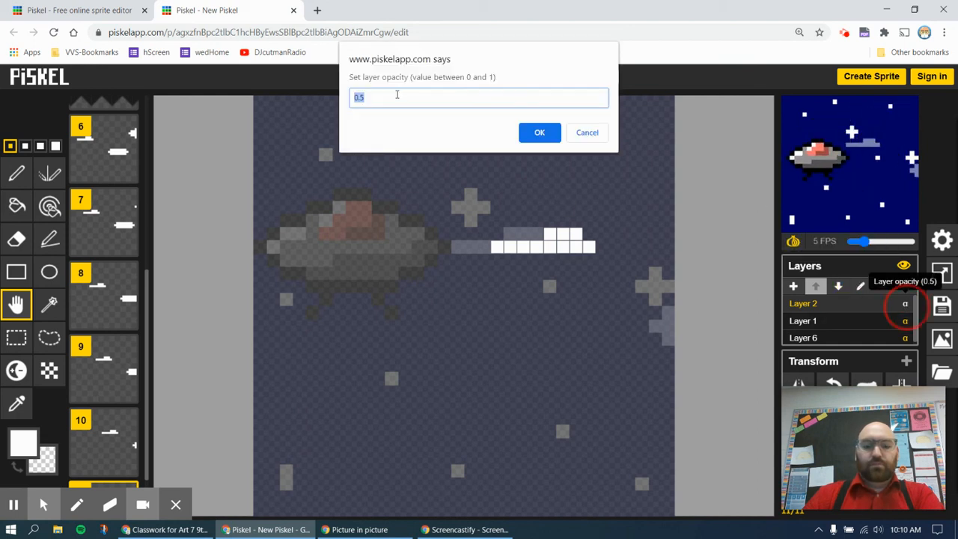
type(".1")
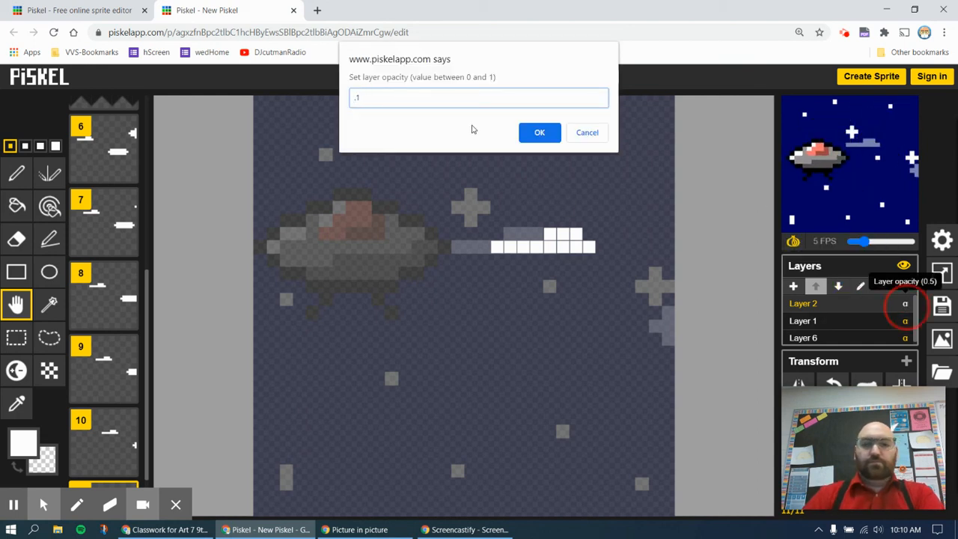
left_click(538, 134)
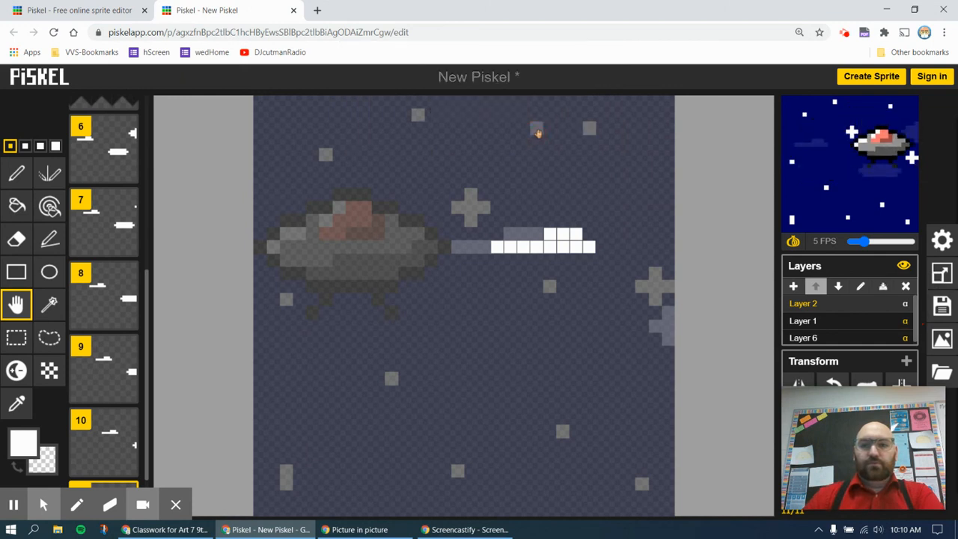
- Raise Layer 2's opacity to make the clouds more solid, and slow the animation's playback to 2 FPS
left_click(905, 306)
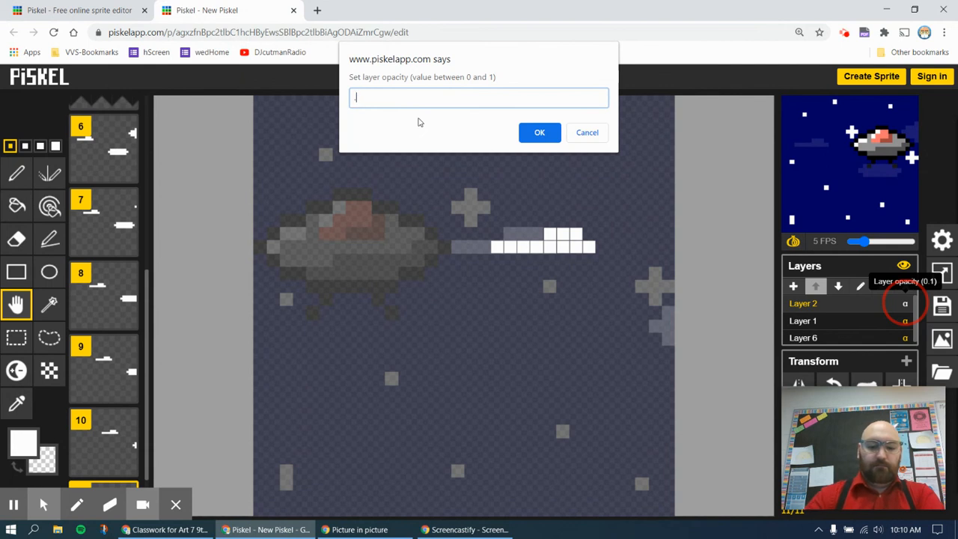
left_click(539, 139)
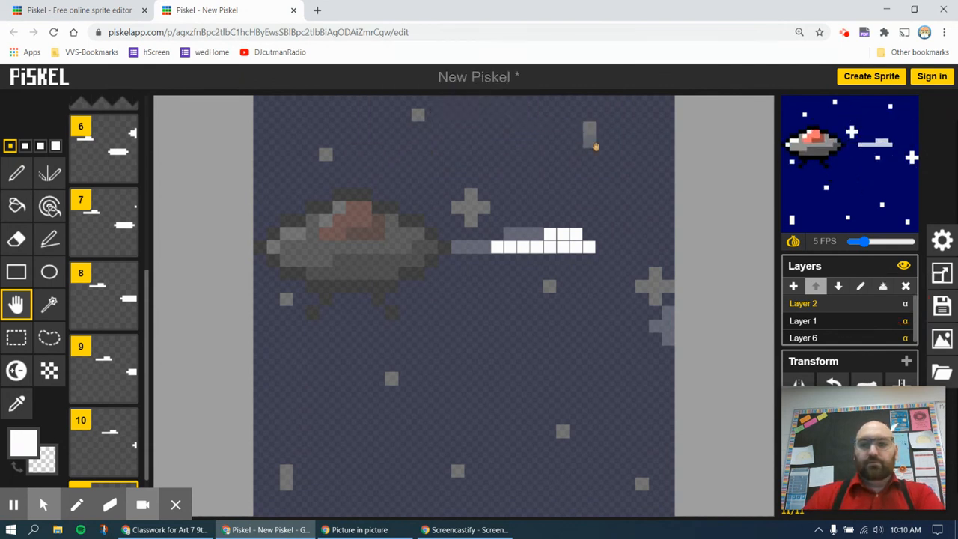
left_click(860, 245)
left_click_drag(860, 248, 857, 246)
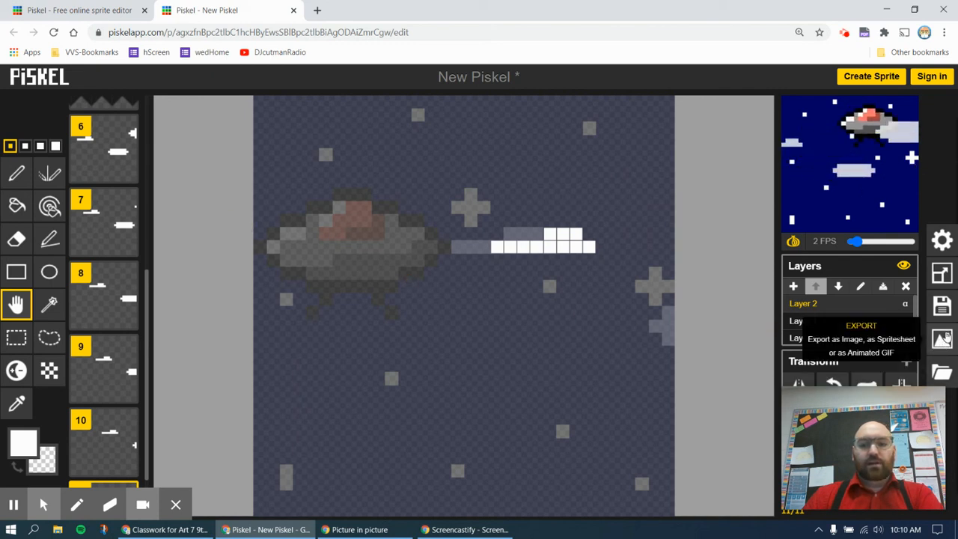
- Download the animation as a repeatedly looping animated GIF at 32x scale, 1024 x 1024, and close the export settings
left_click(943, 341)
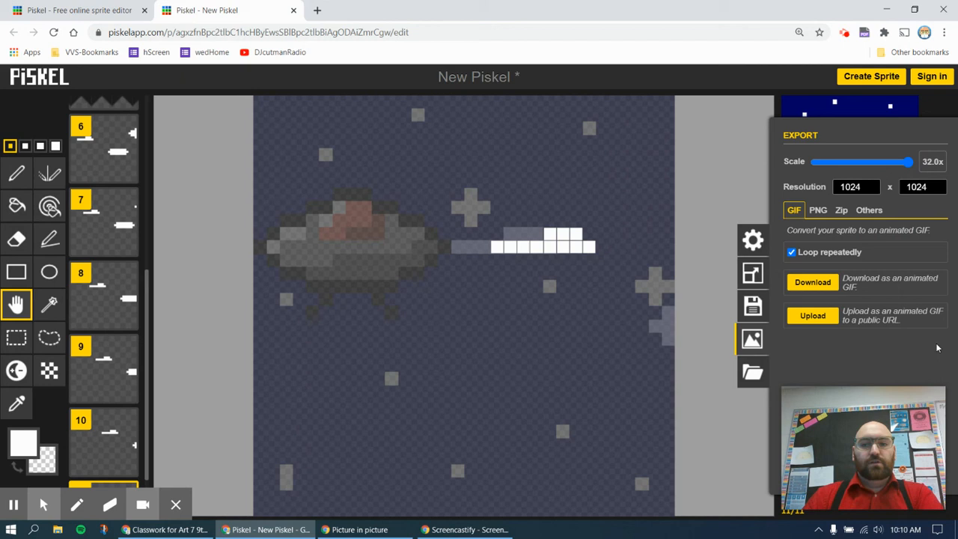
left_click(814, 285)
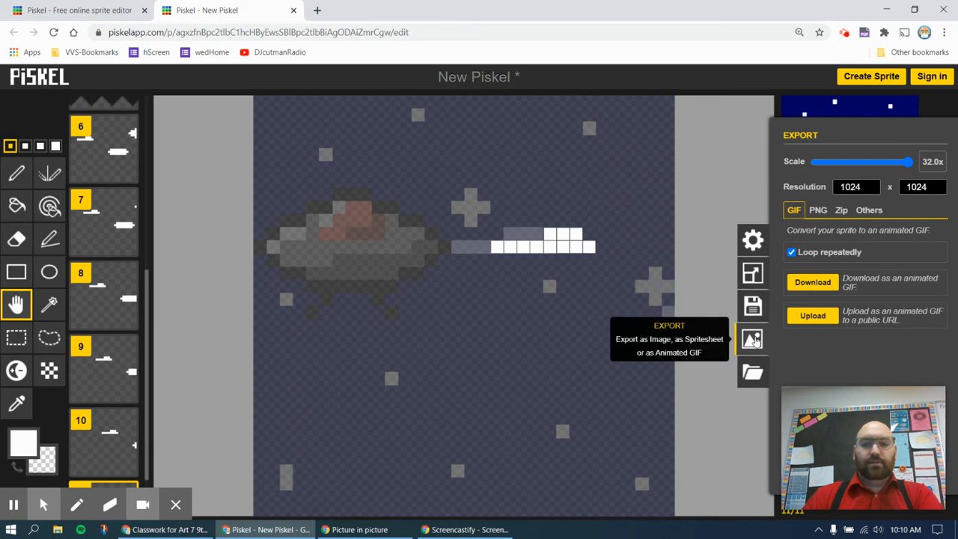
left_click(752, 338)
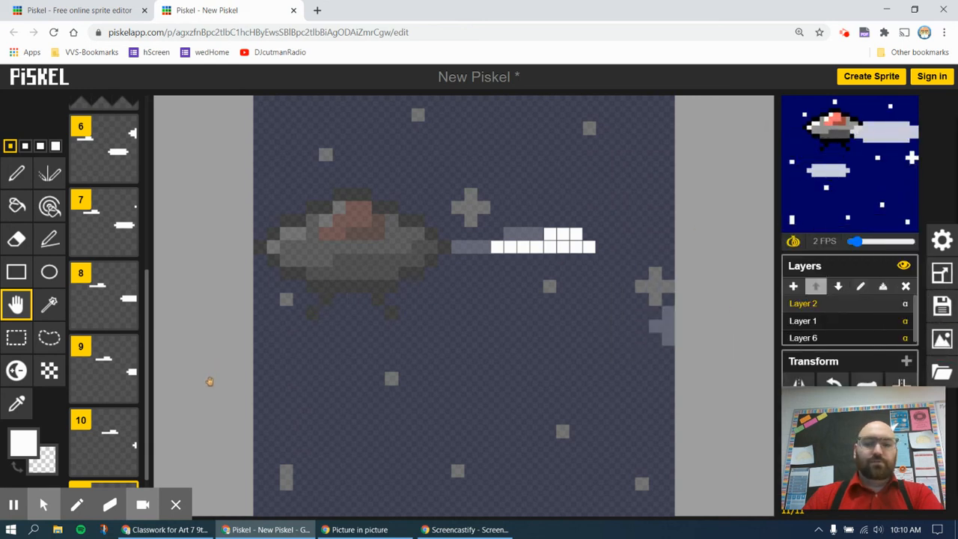